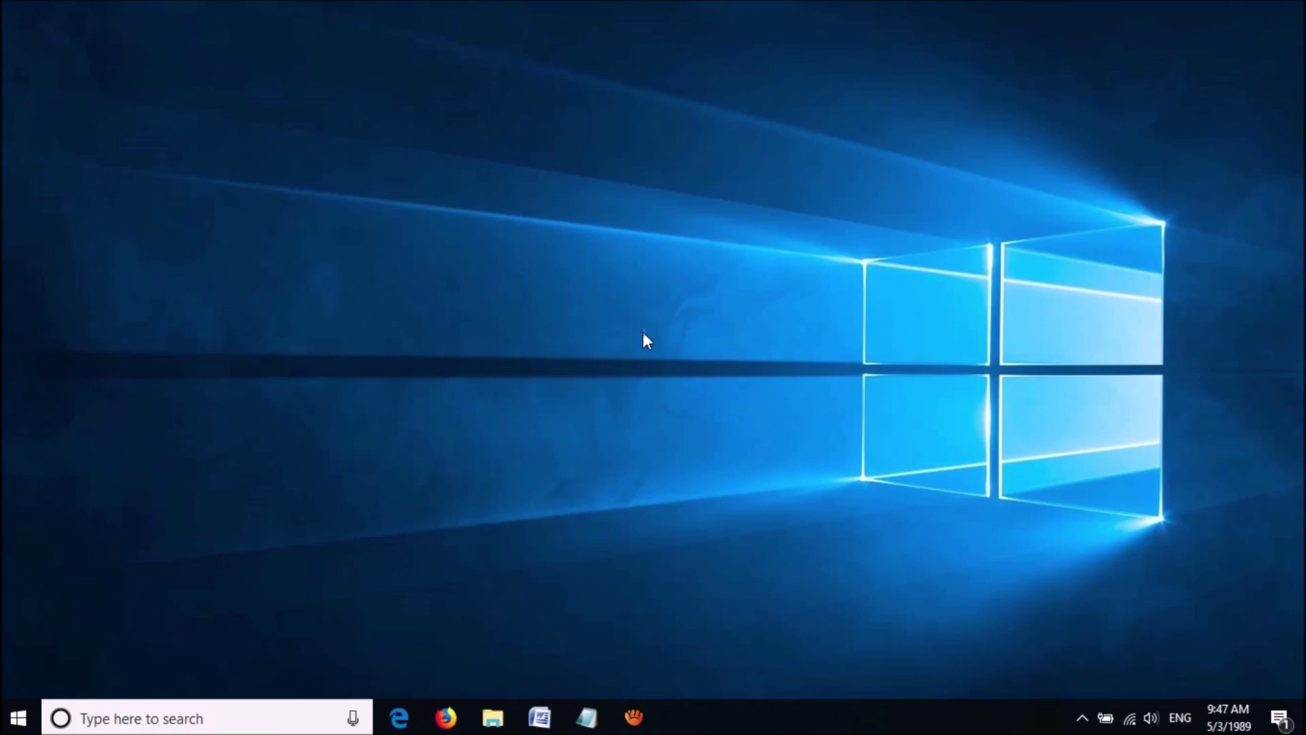
# Step: Open the Date & time settings from the taskbar clock's context menu
pyautogui.moveTo(1230, 726)
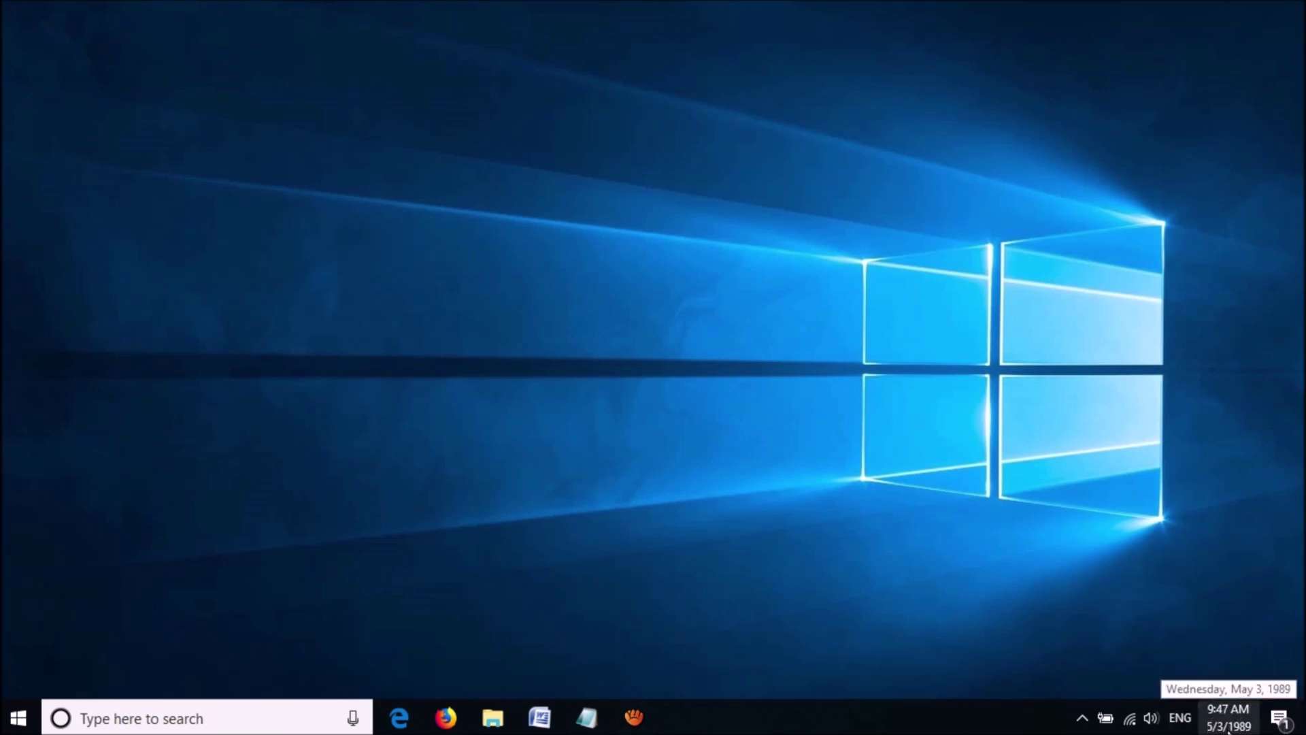
pyautogui.rightClick(1229, 728)
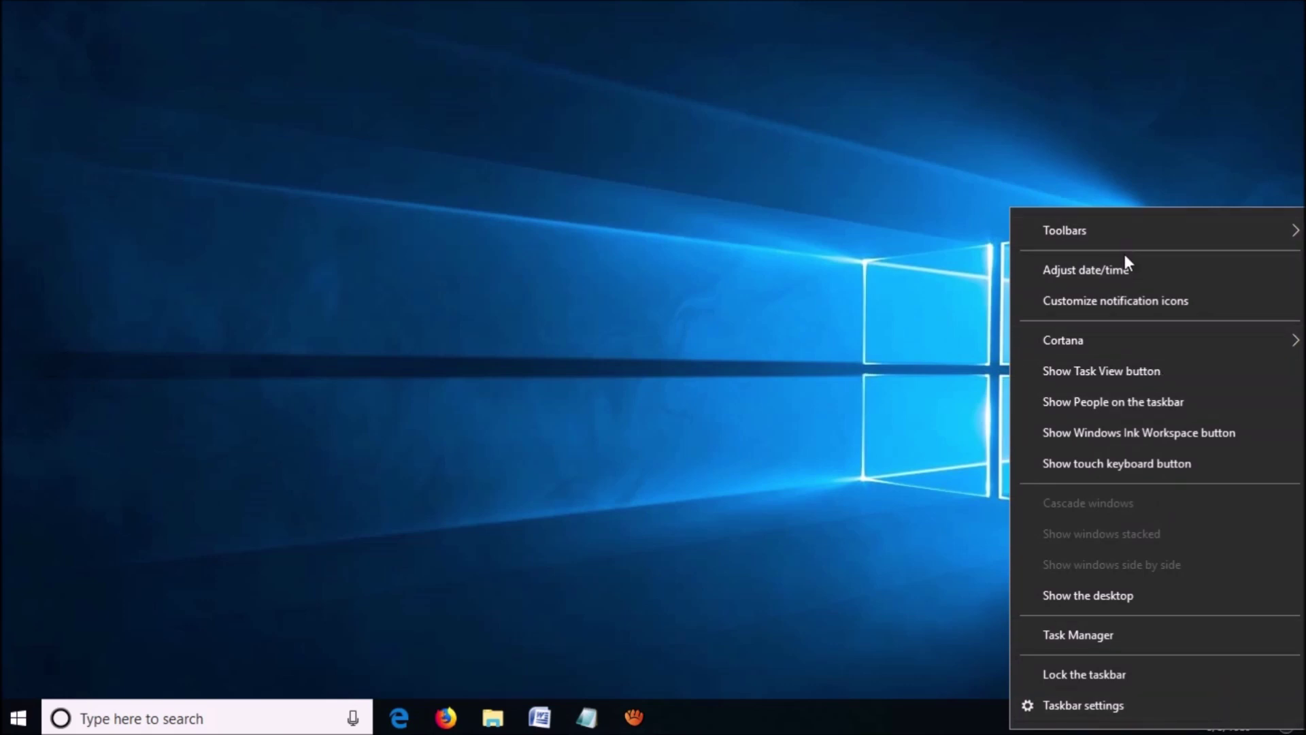
pyautogui.click(1114, 275)
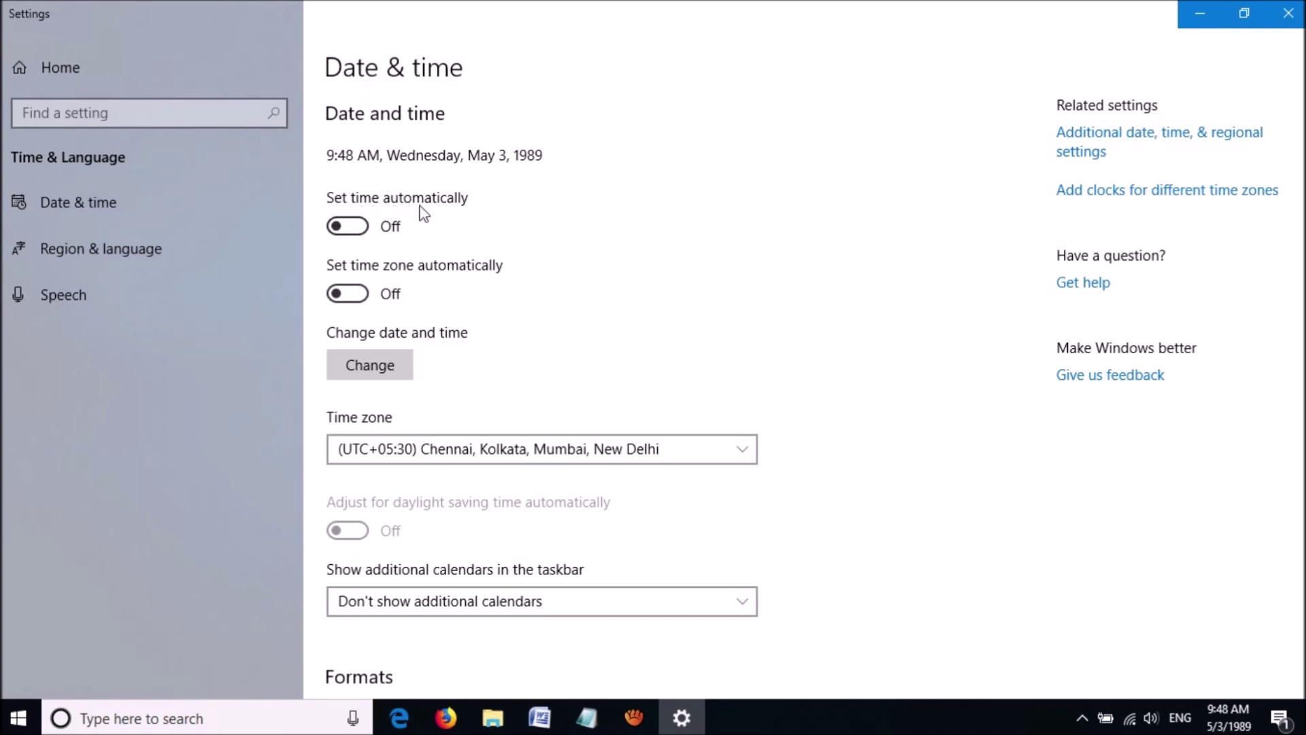
# Step: Turn on automatic time and set the time zone to (UTC-08:00) Pacific Time (US & Canada)
pyautogui.click(357, 228)
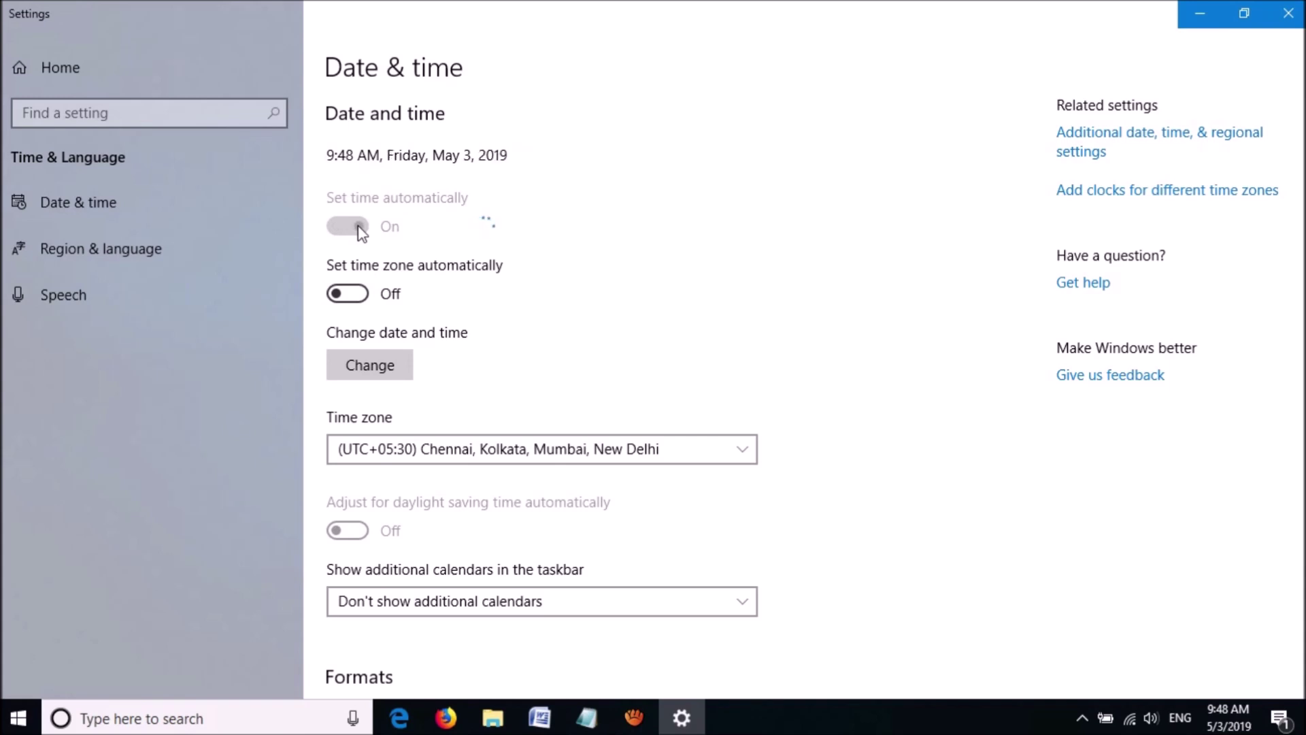
pyautogui.click(535, 449)
pyautogui.moveTo(749, 476); pyautogui.dragTo(755, 374)
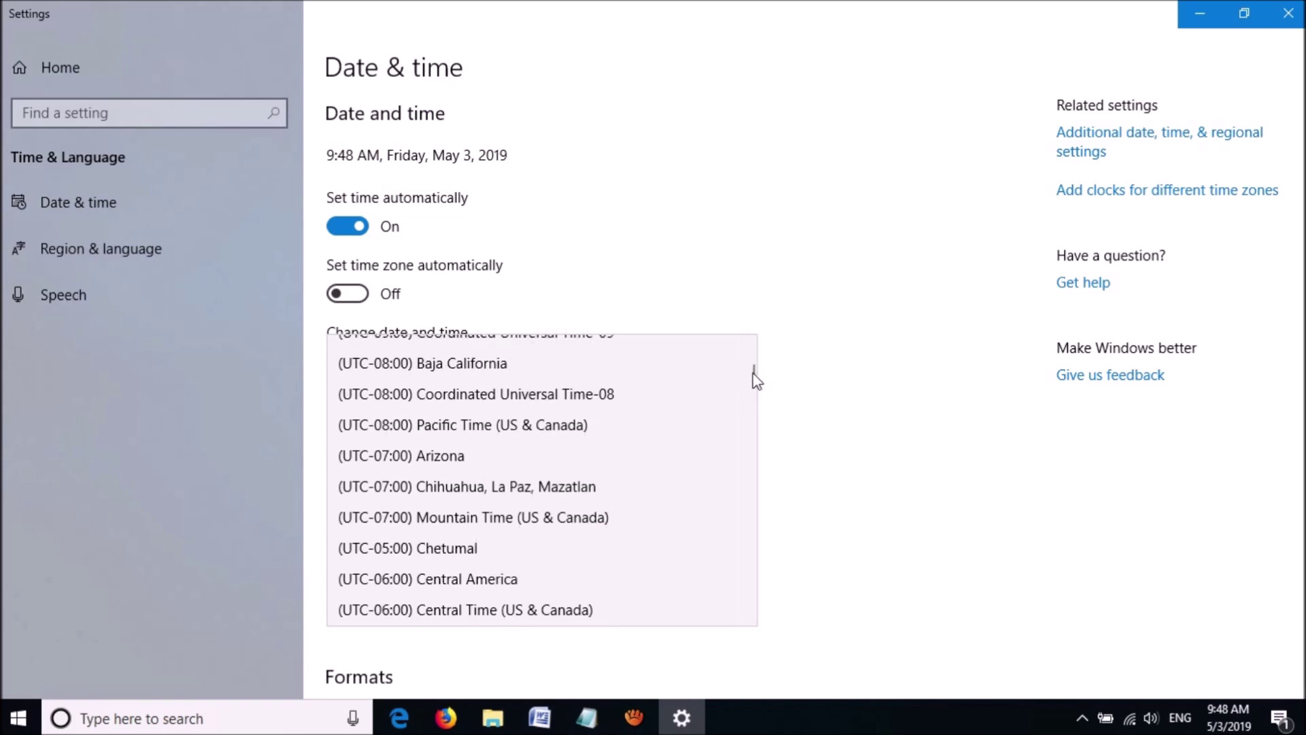
pyautogui.click(601, 425)
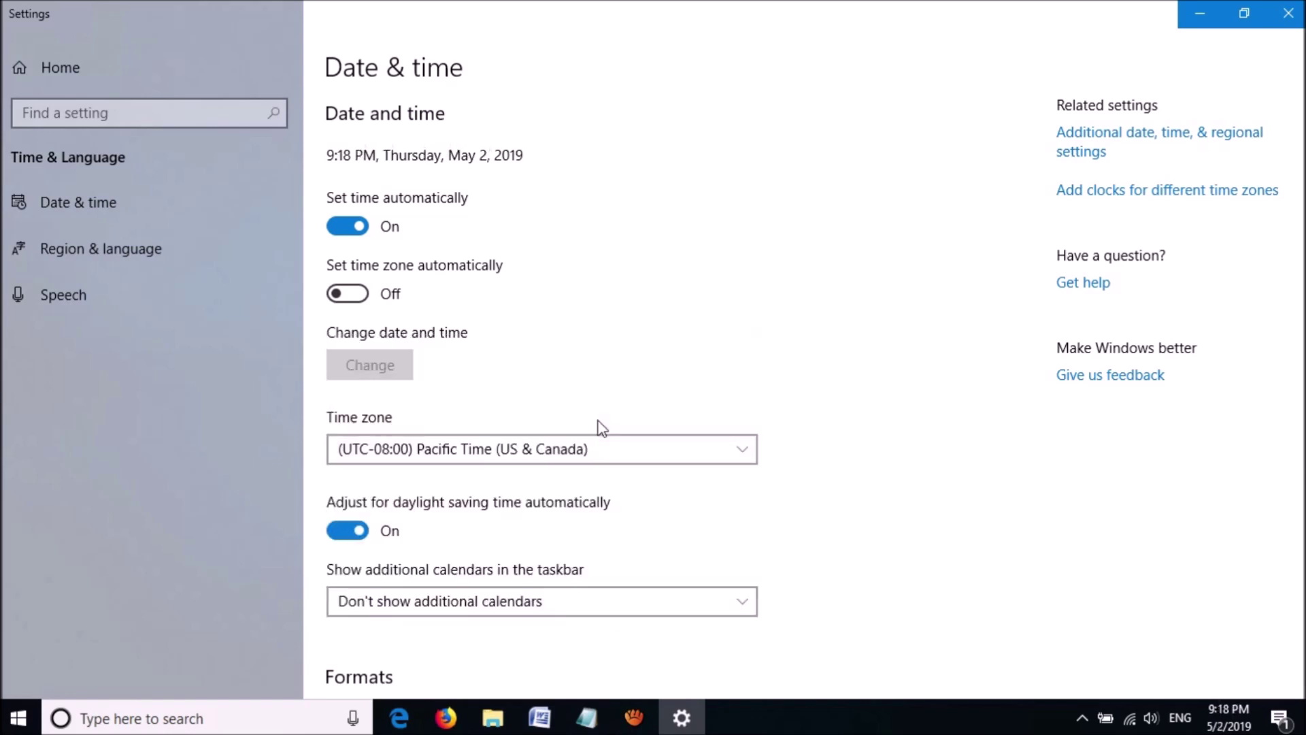
pyautogui.click(1288, 13)
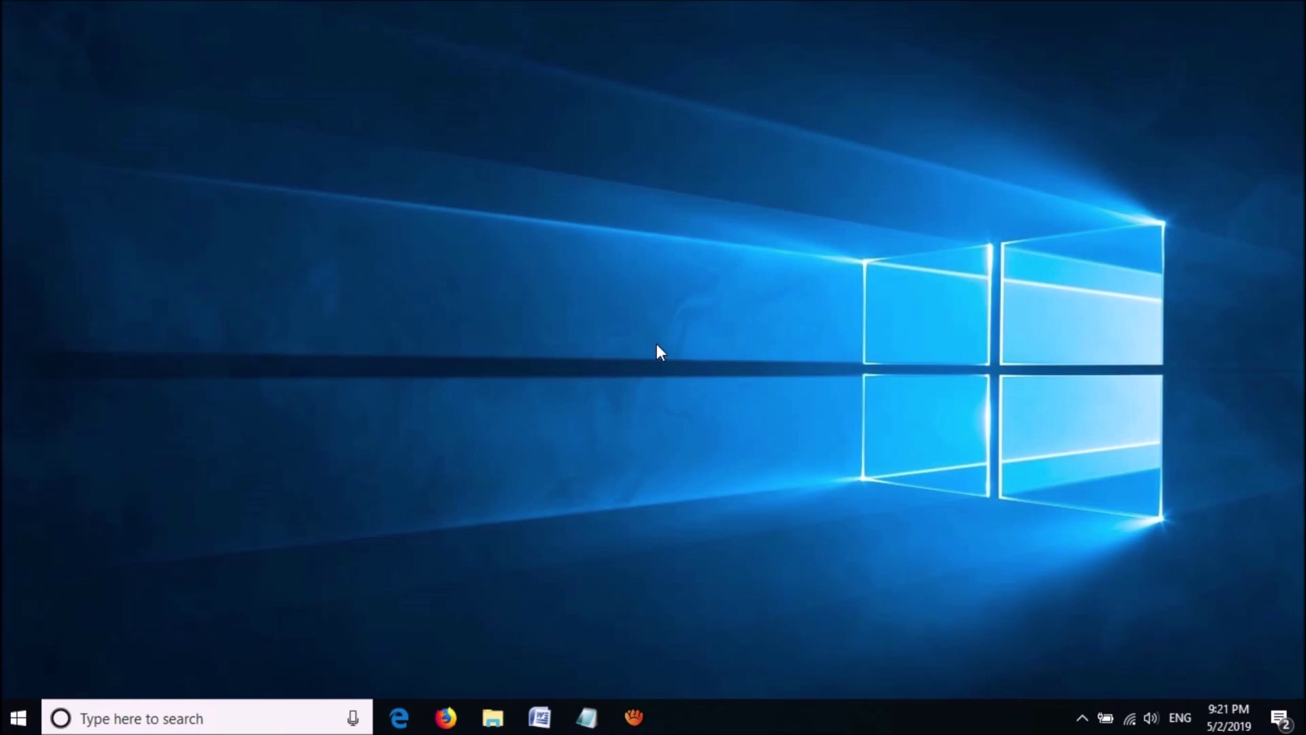
# Step: Launch the Services console by running services.msc from the Run box
pyautogui.rightClick(9, 728)
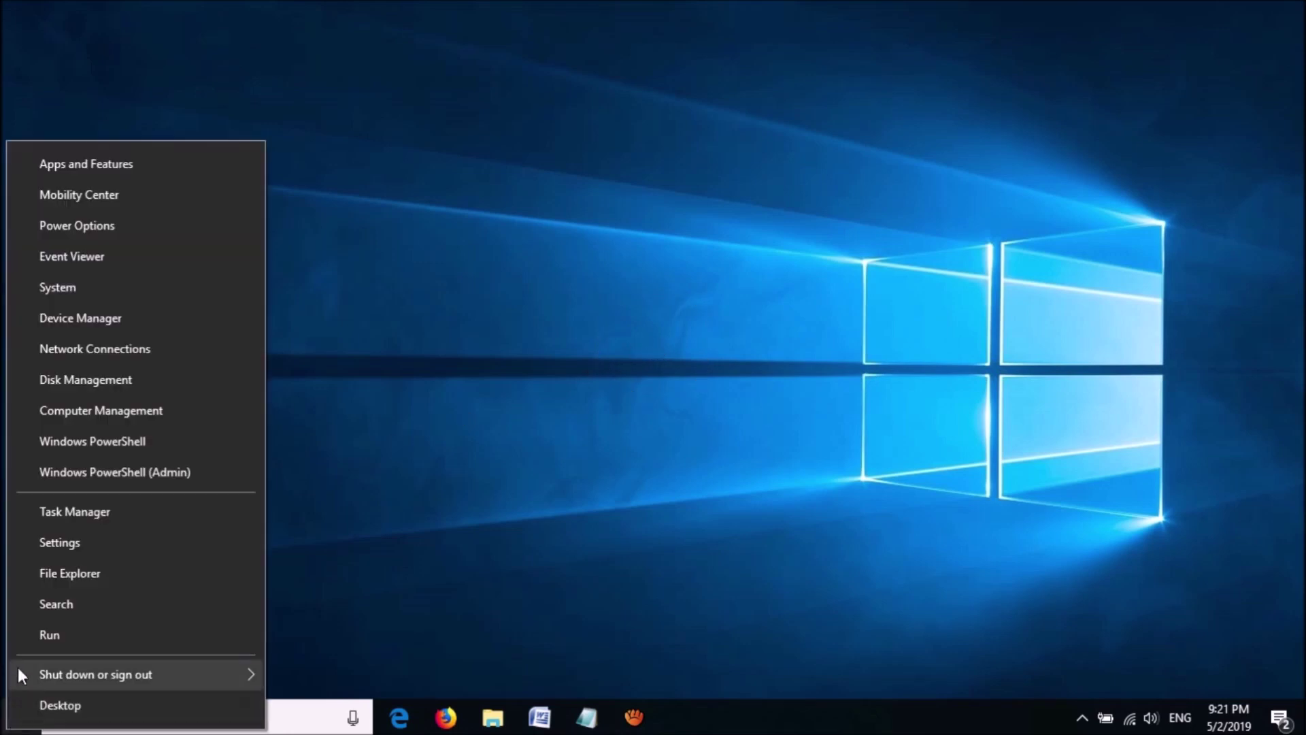
pyautogui.click(18, 644)
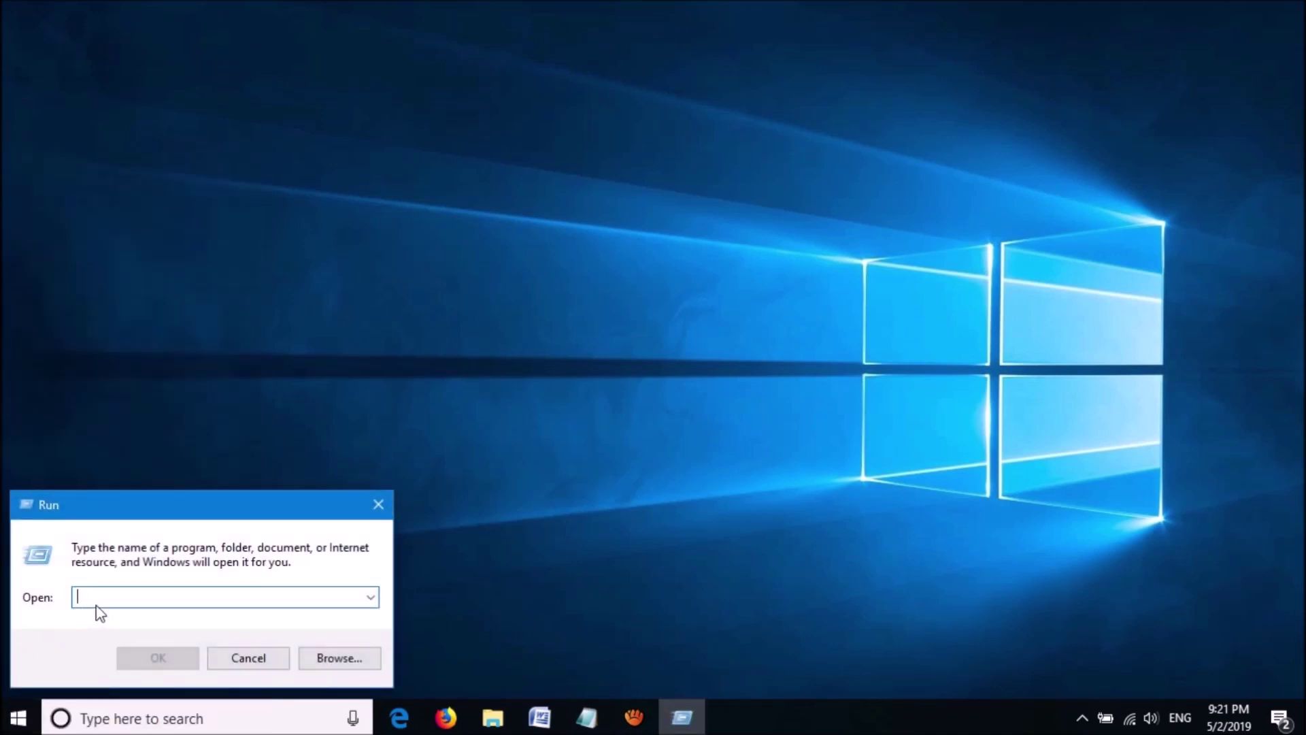
pyautogui.write('services.msc')
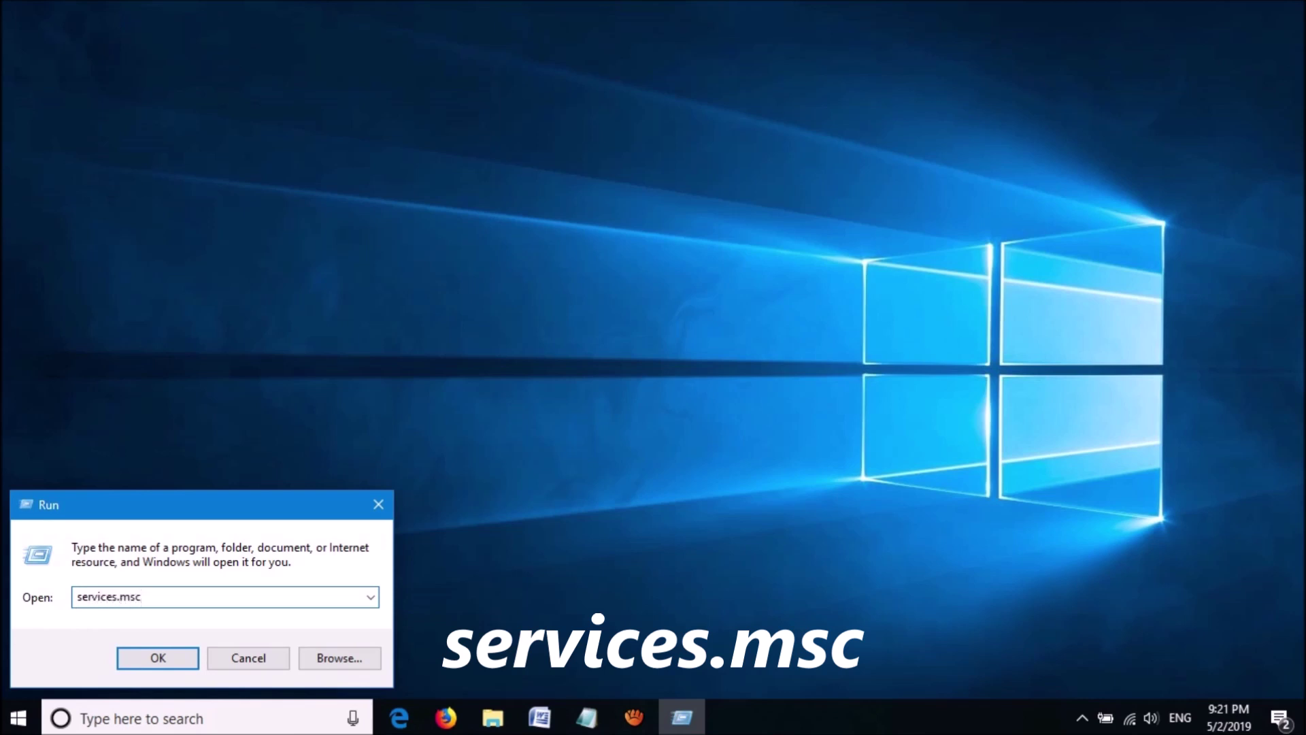
pyautogui.click(151, 662)
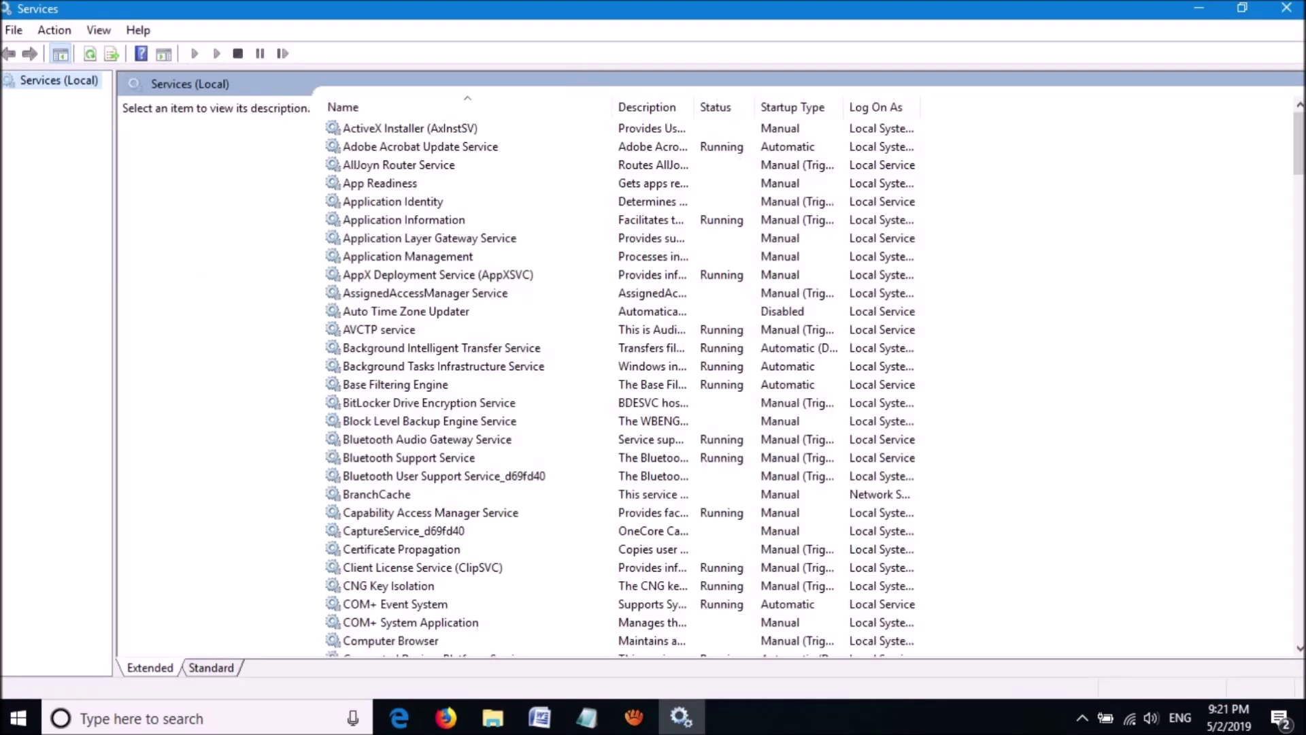
# Step: Scroll to the Windows Time service and open its Properties dialog
pyautogui.scroll(-20, 803, 381)
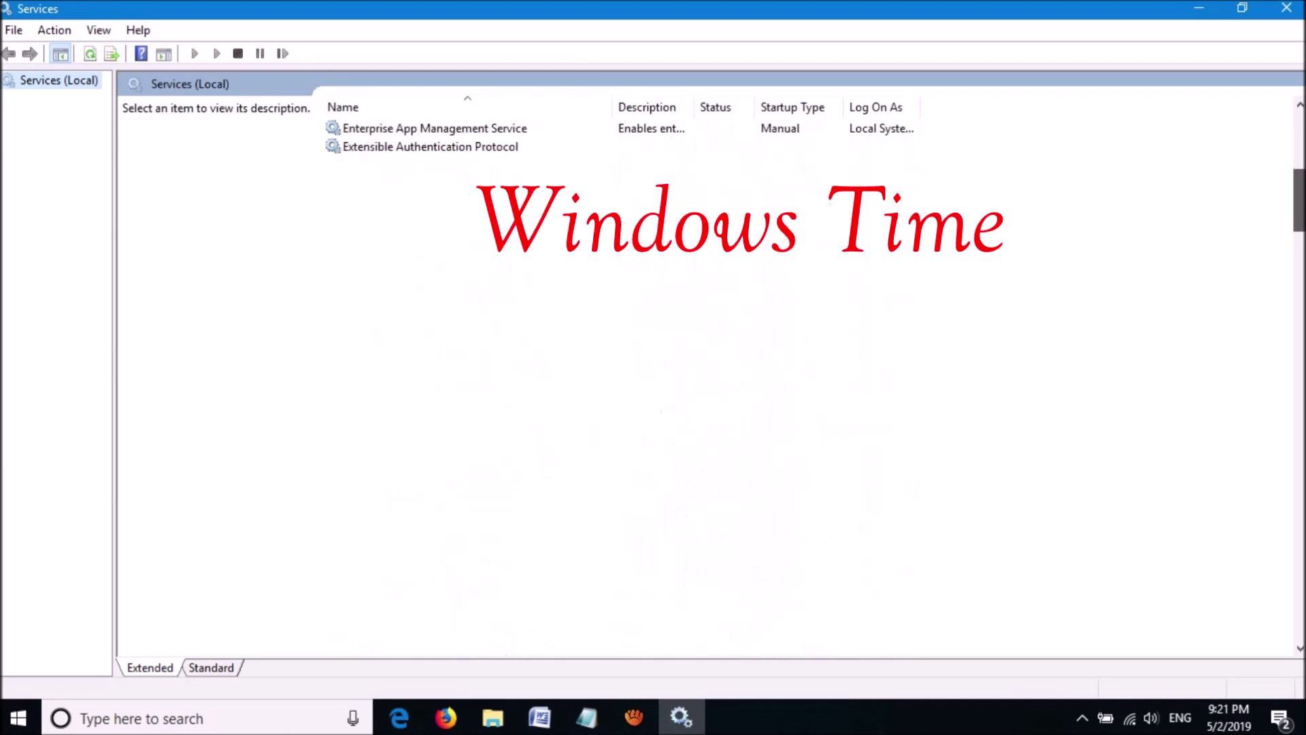
pyautogui.scroll(-20, 802, 381)
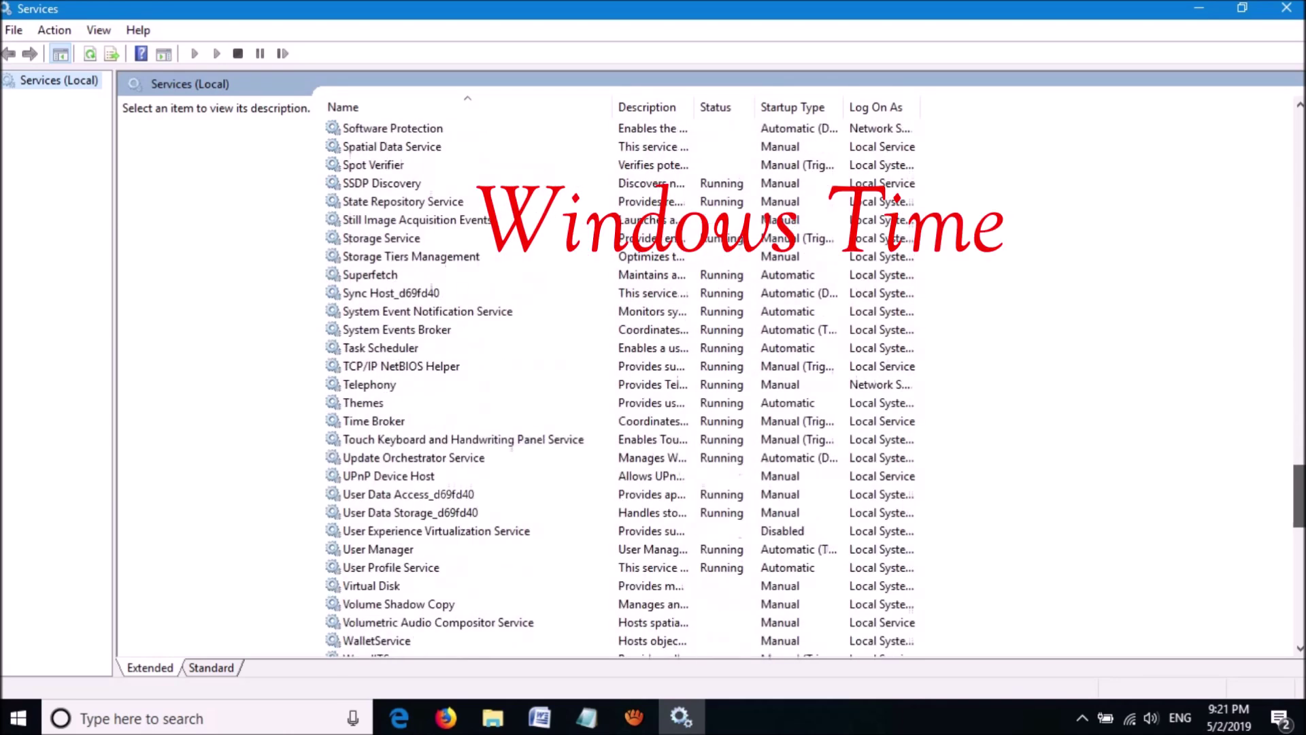
pyautogui.scroll(-7, 803, 381)
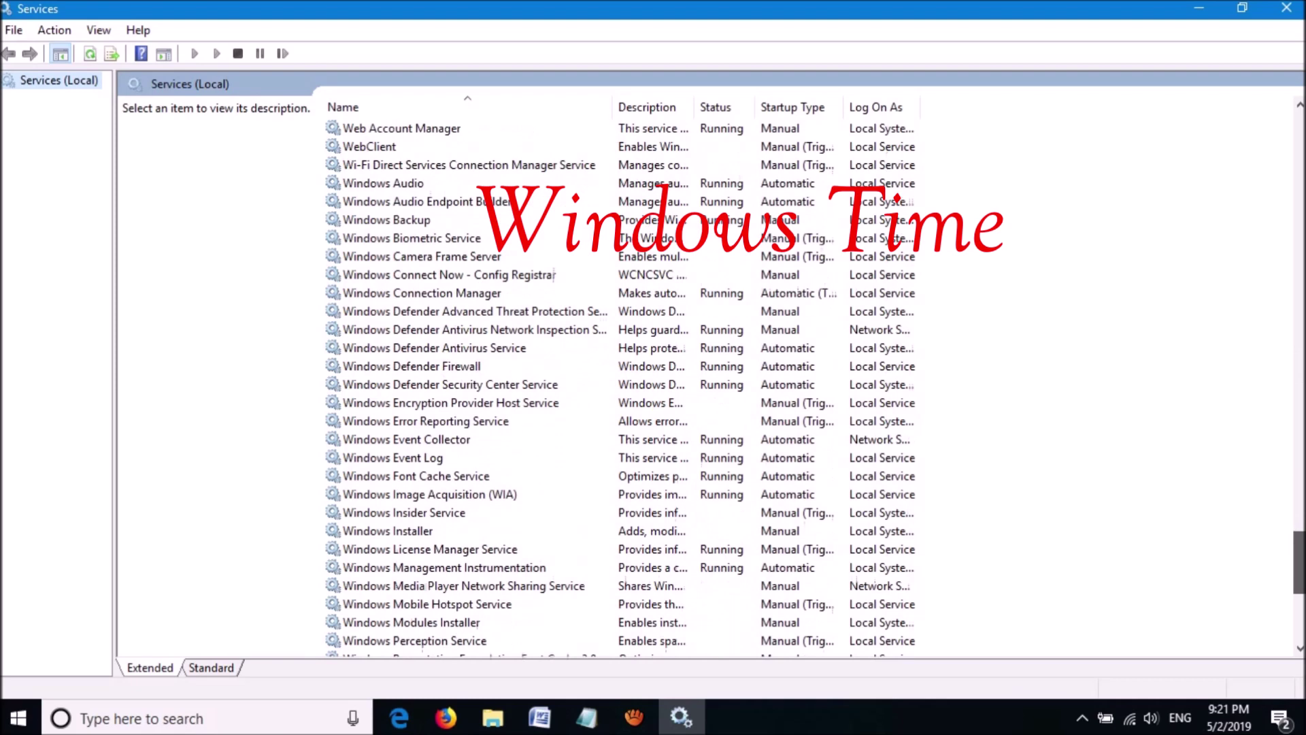
pyautogui.click(381, 512)
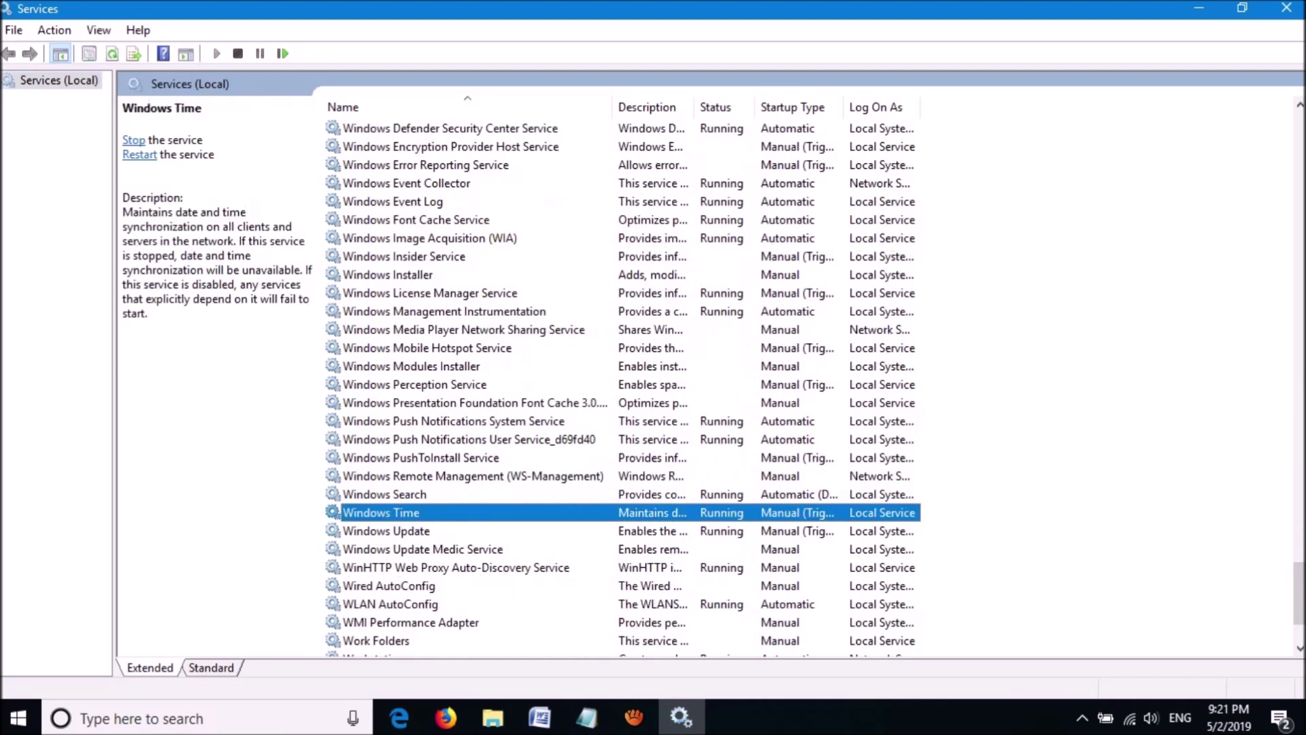
pyautogui.press('Return')
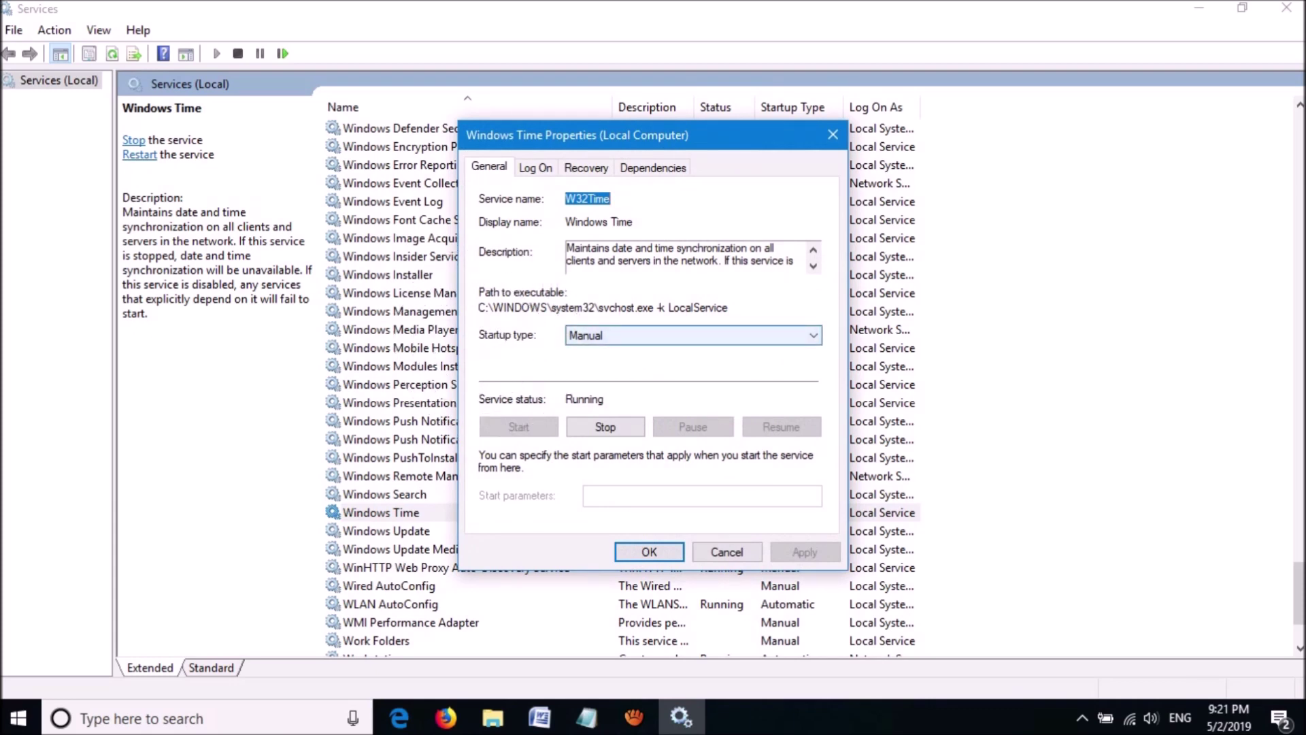
# Step: Set Windows Time to Automatic startup, stop and restart it, then apply and close Services
pyautogui.click(598, 334)
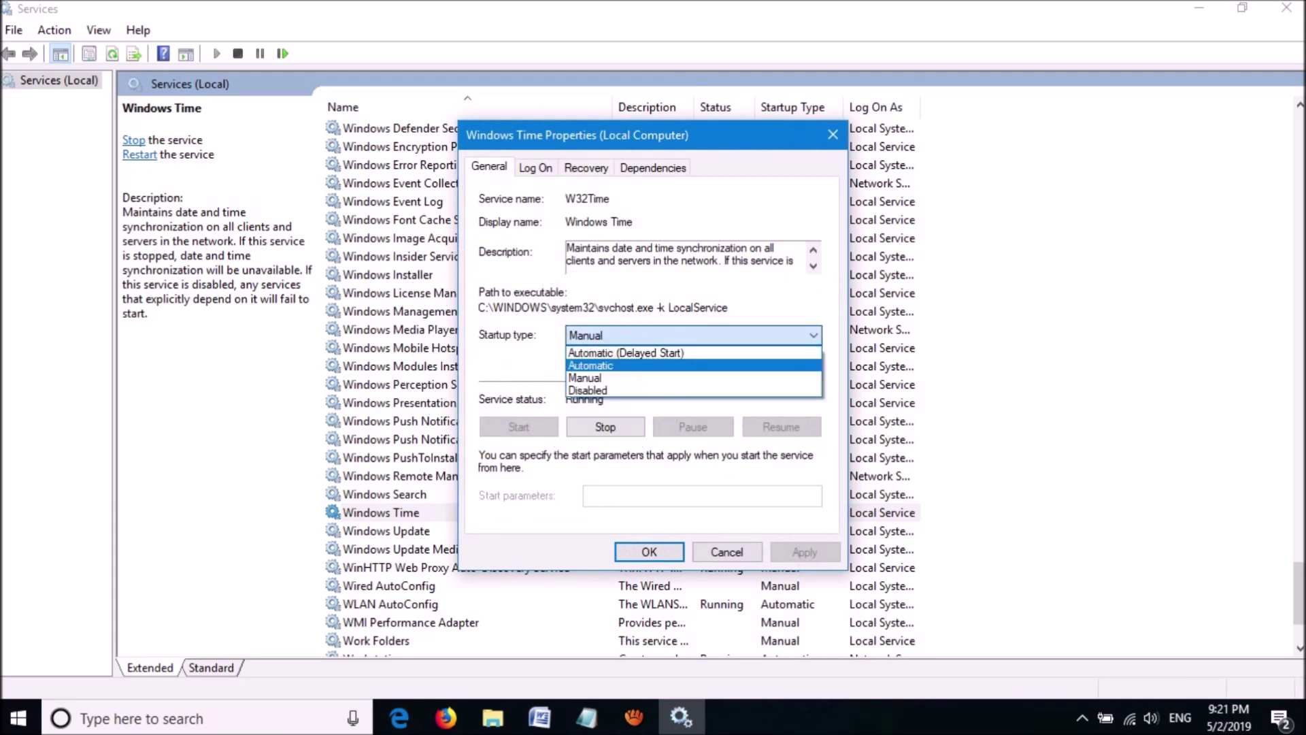
pyautogui.click(591, 365)
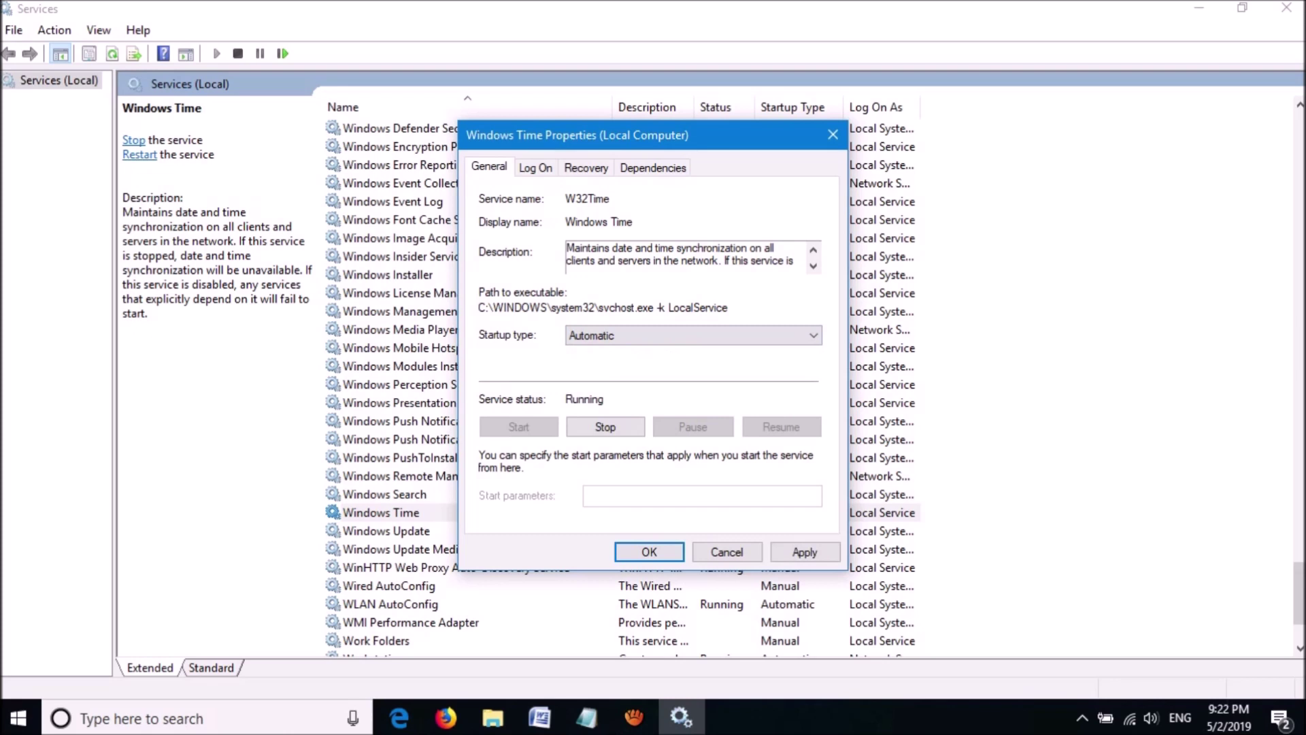
pyautogui.click(605, 426)
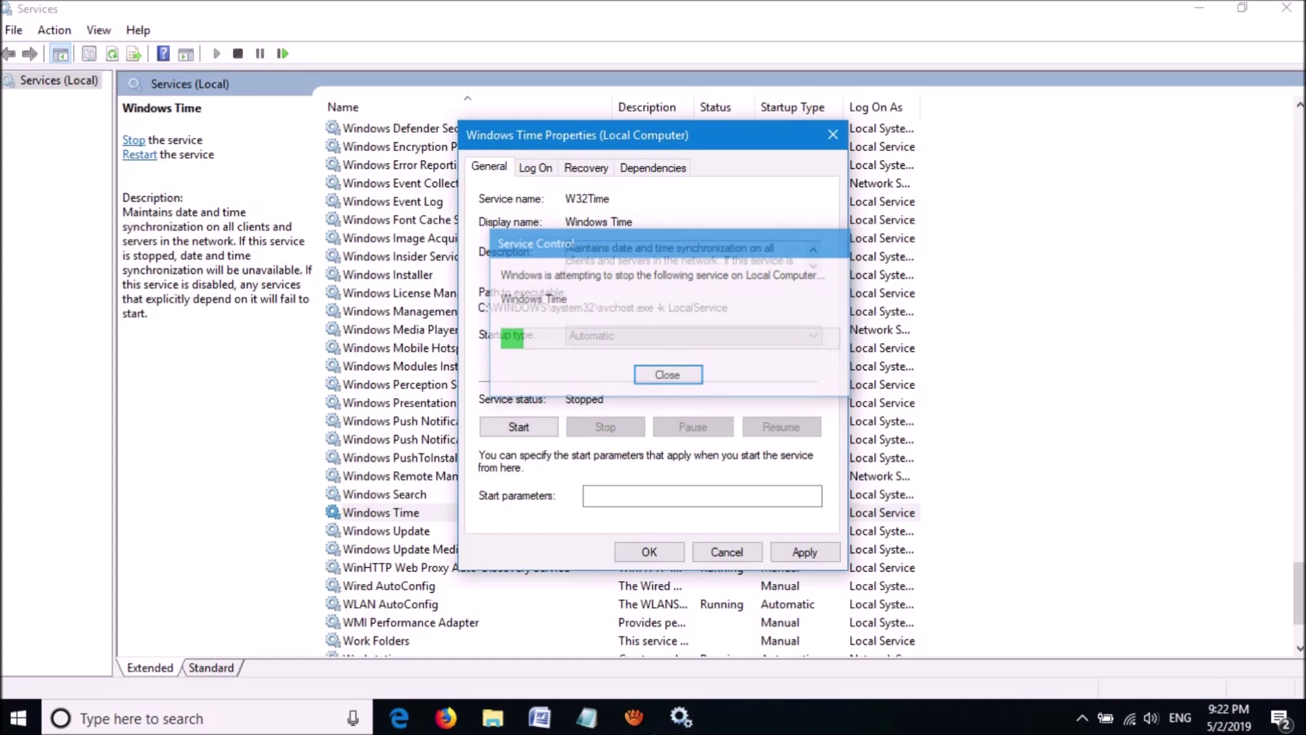
pyautogui.click(518, 426)
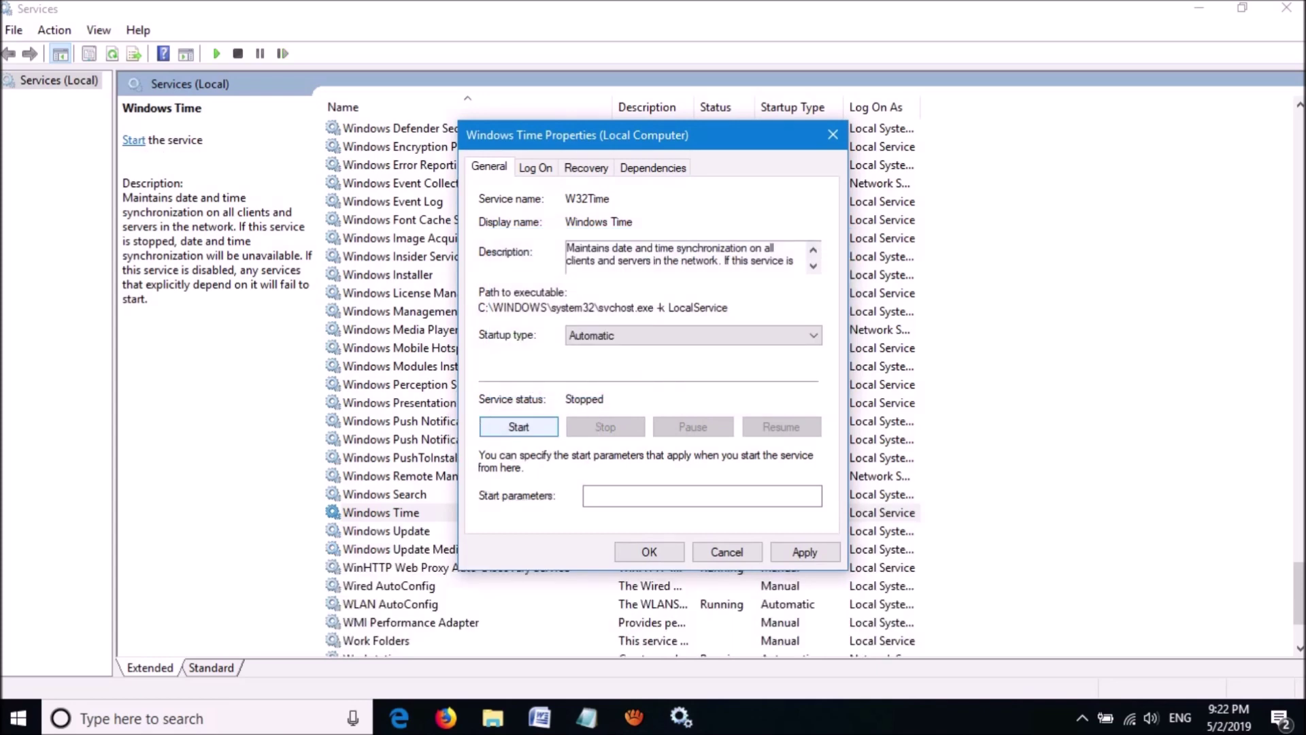
pyautogui.click(519, 427)
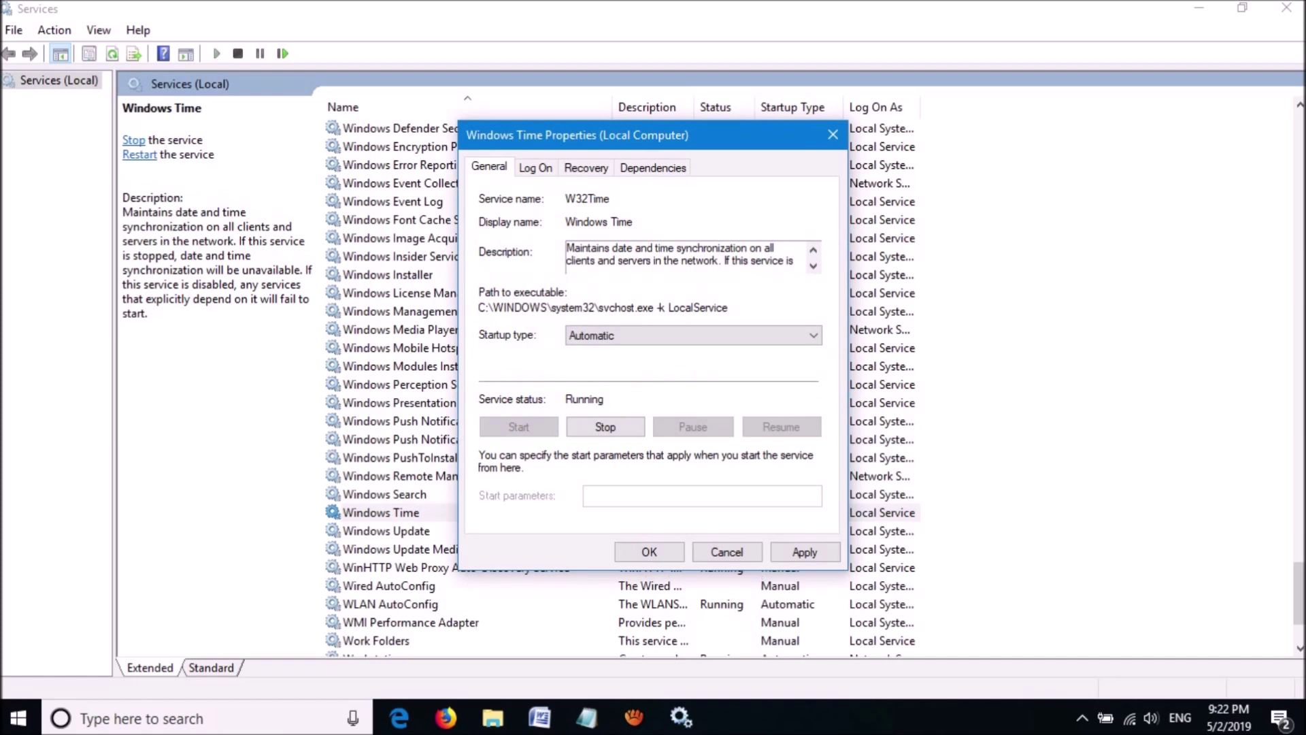
pyautogui.click(803, 550)
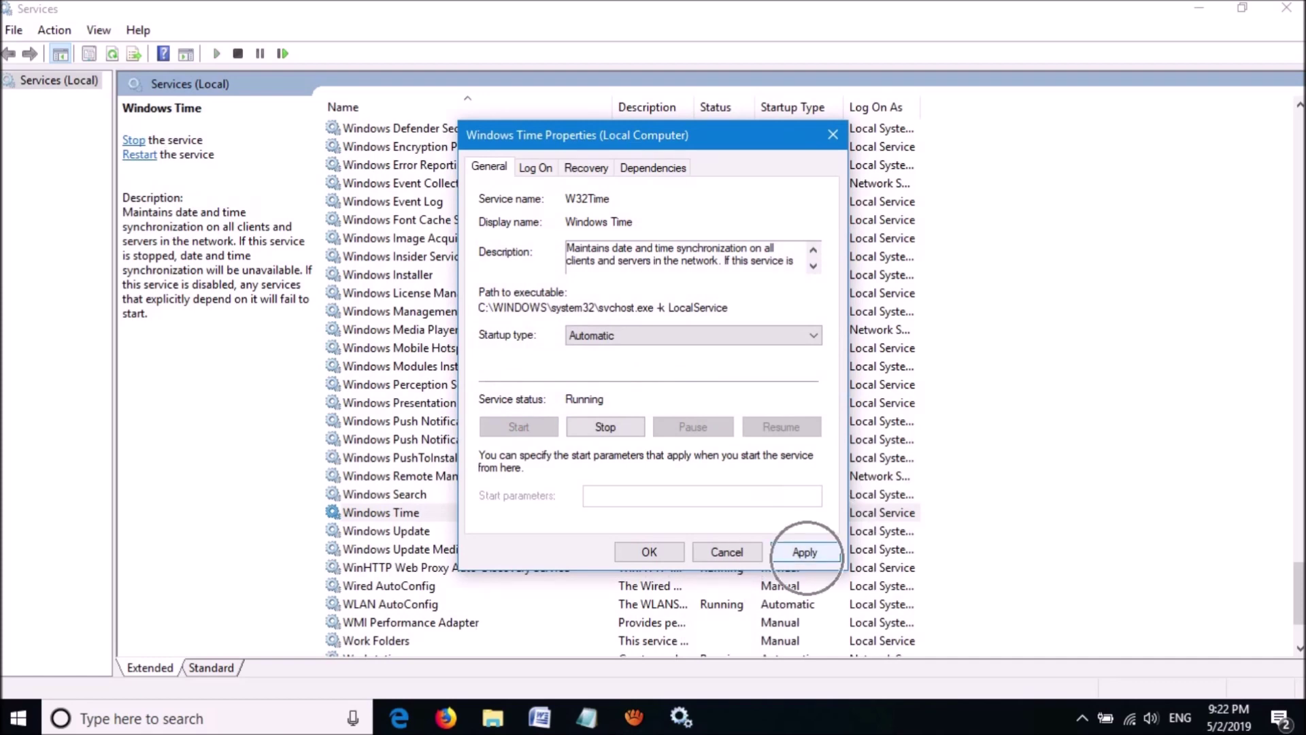
pyautogui.click(648, 551)
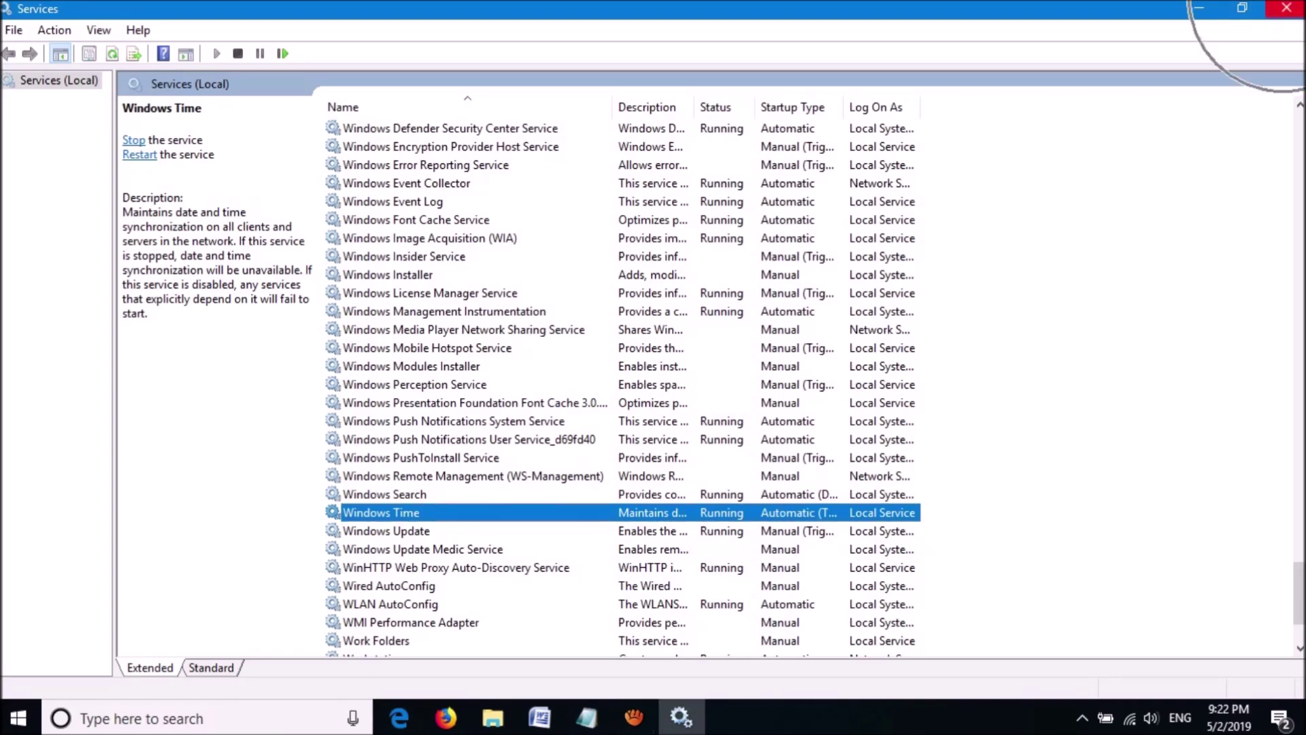
pyautogui.click(1286, 8)
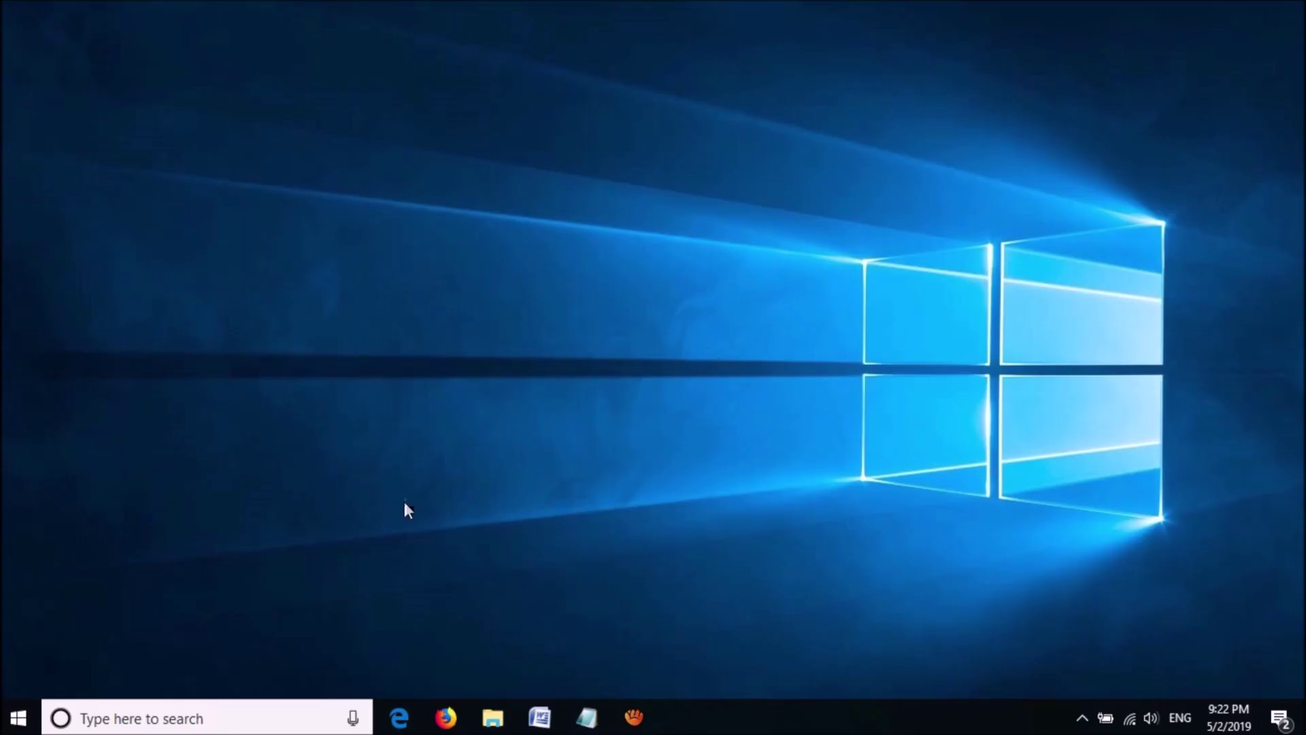
# Step: Open Control Panel via search, switch to Small icons view, and open Date and Time
pyautogui.click(201, 719)
pyautogui.write('contro')
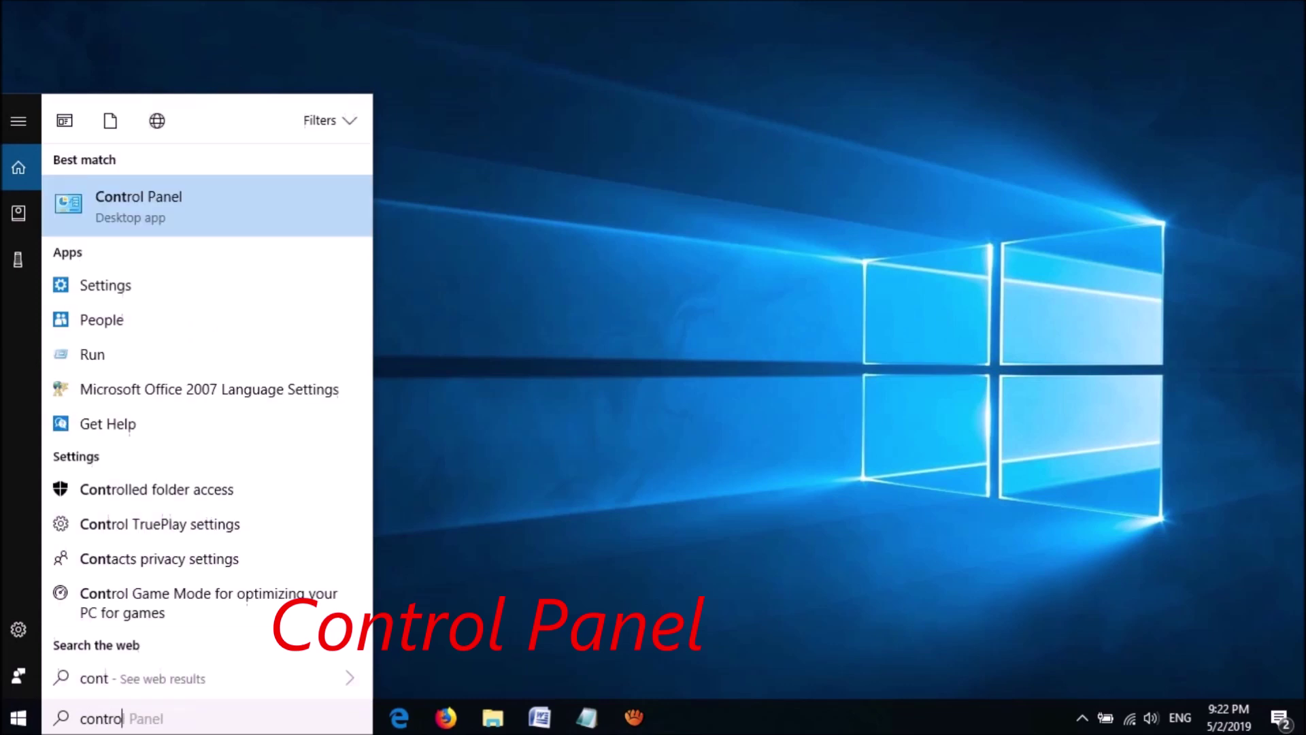
pyautogui.write('l panel')
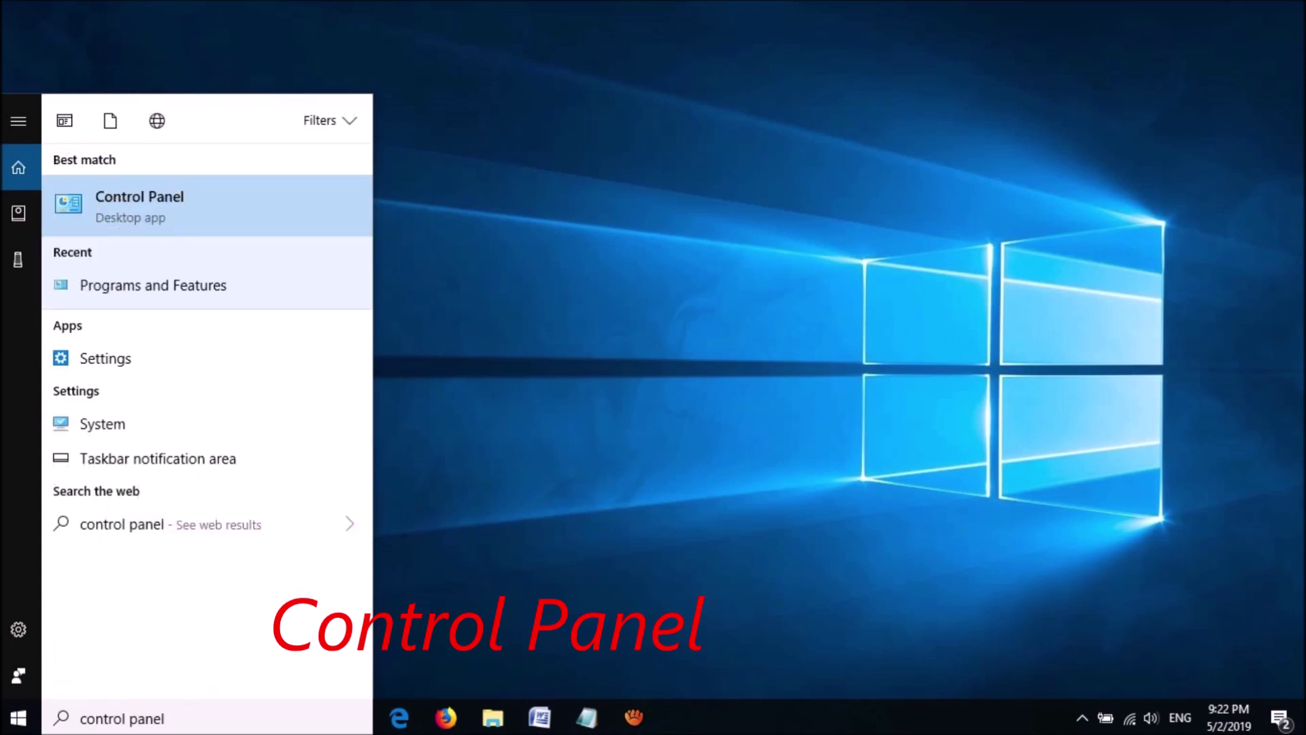
pyautogui.click(113, 222)
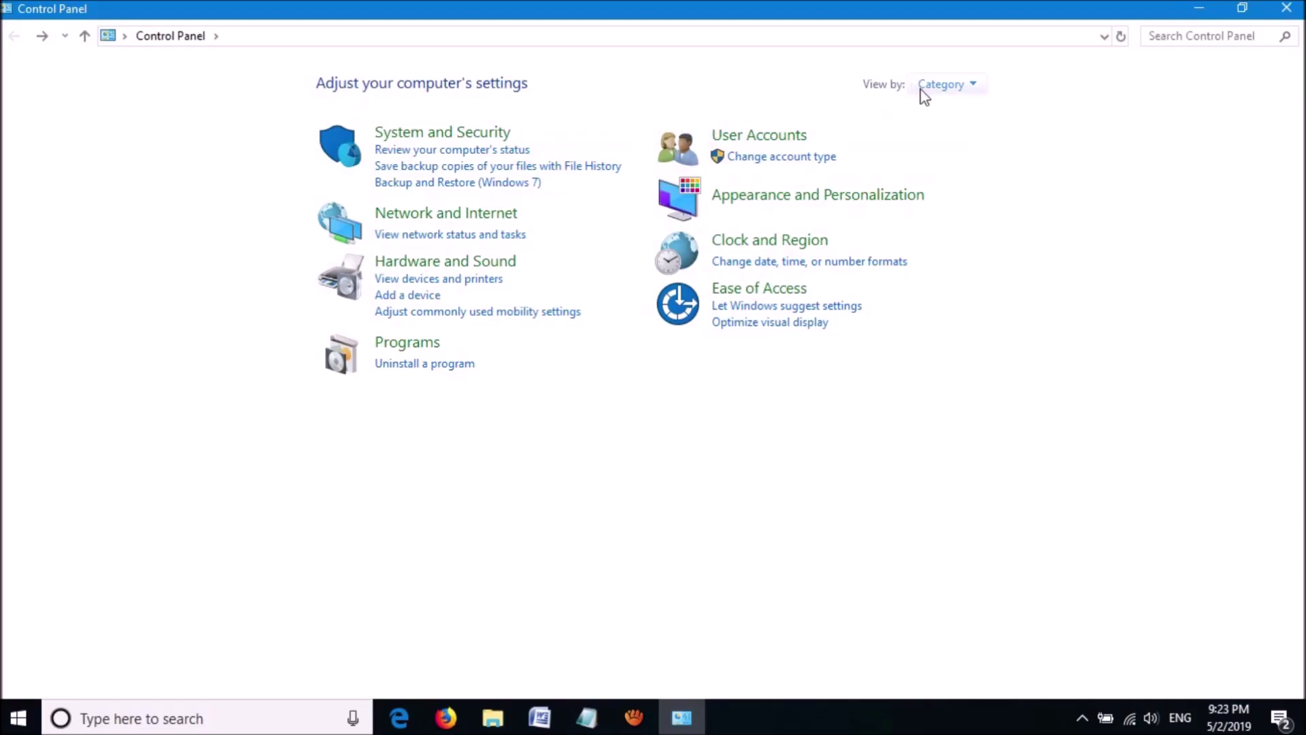
pyautogui.click(959, 88)
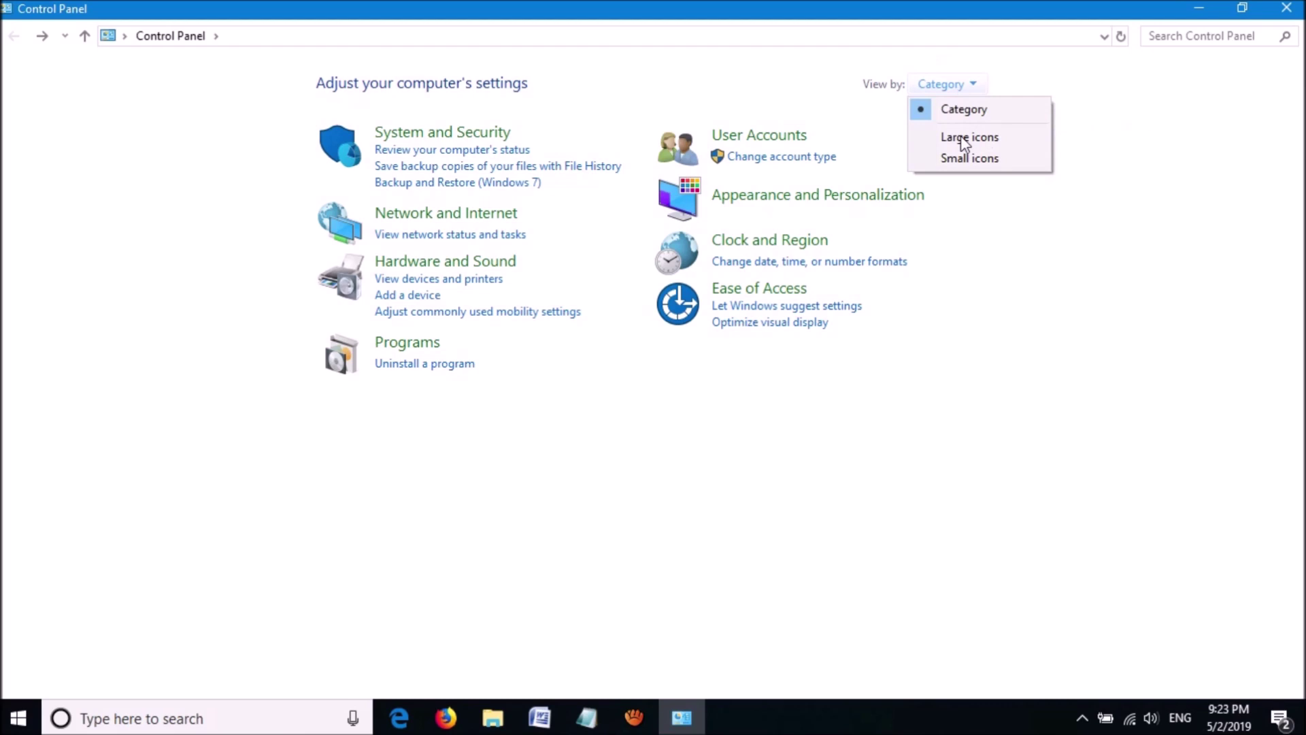
pyautogui.click(962, 157)
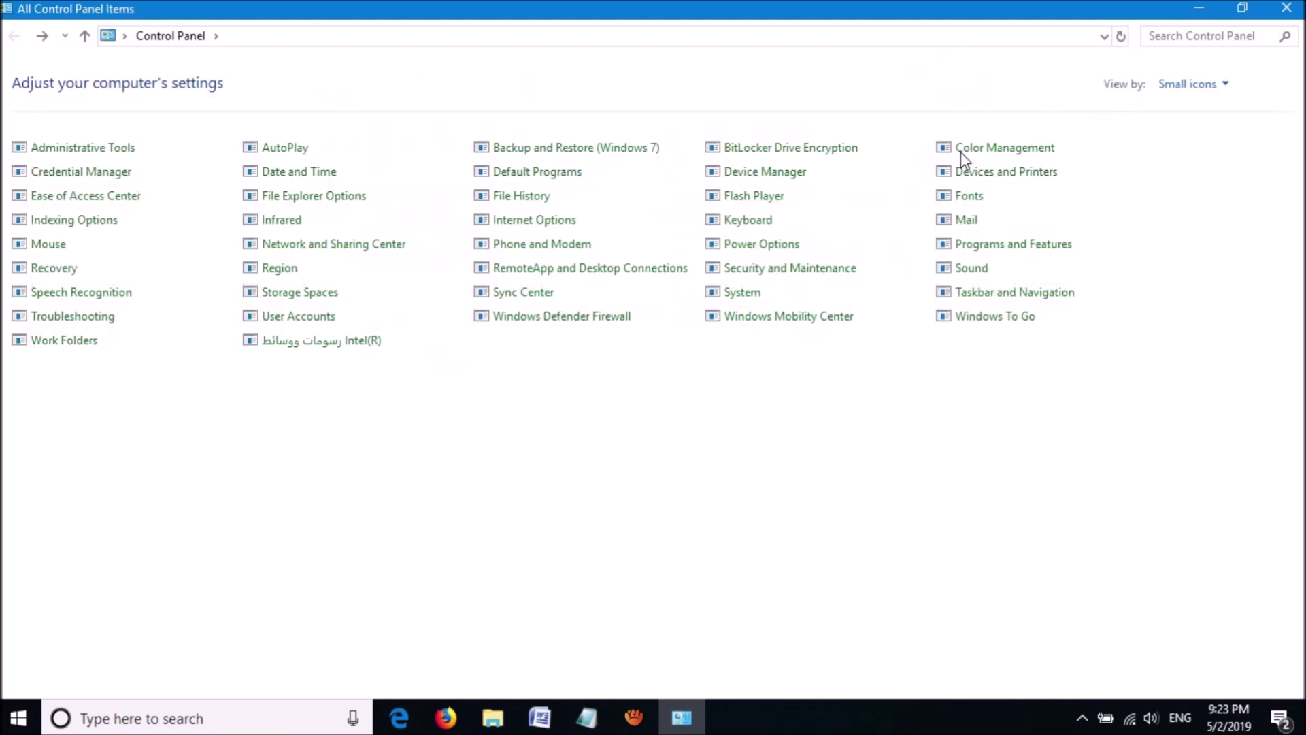
pyautogui.click(313, 181)
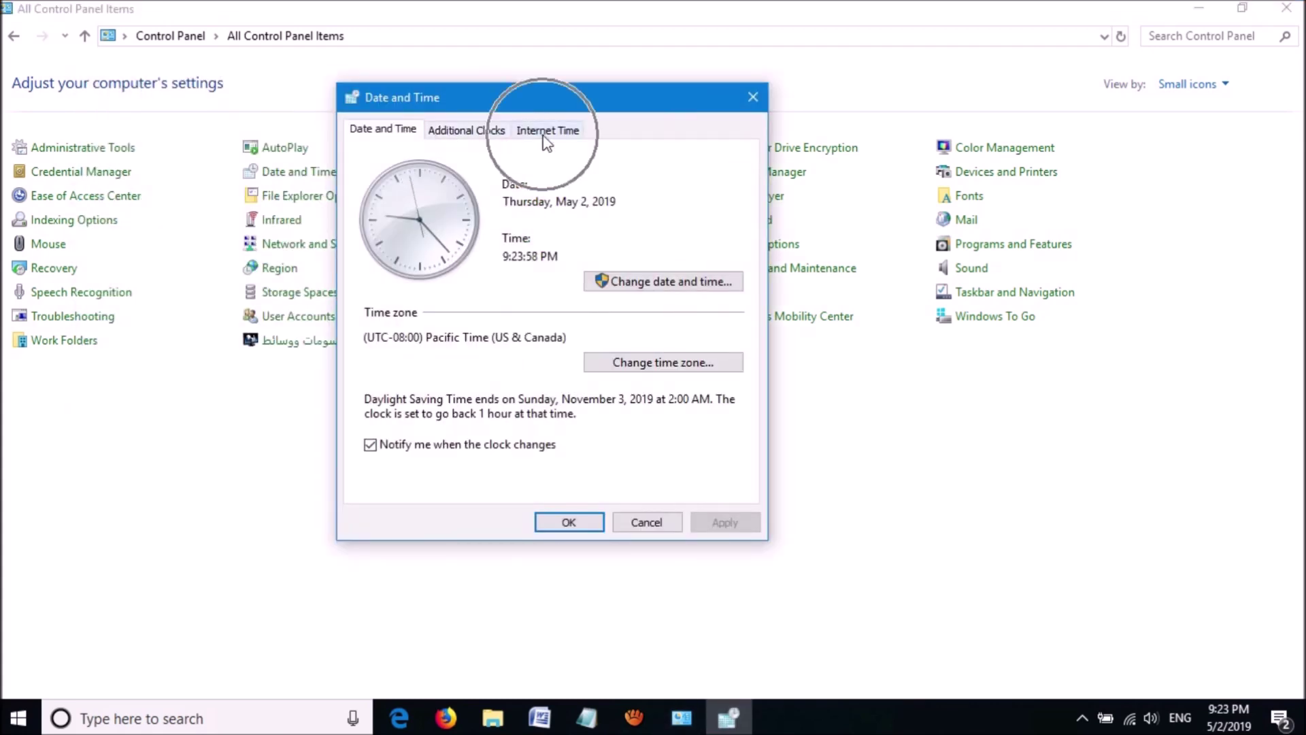
# Step: Set the Internet Time server to time.nist.gov, sync immediately, and close the dialogs
pyautogui.click(547, 131)
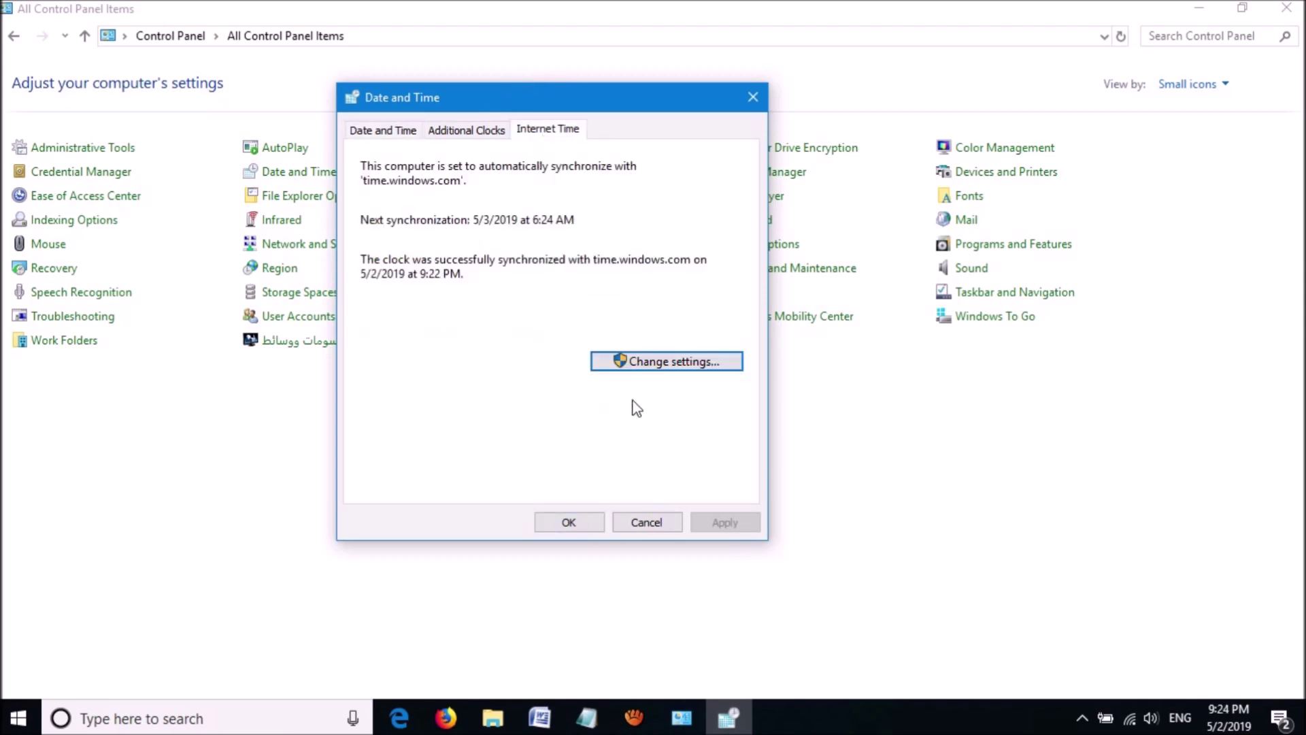
pyautogui.click(644, 366)
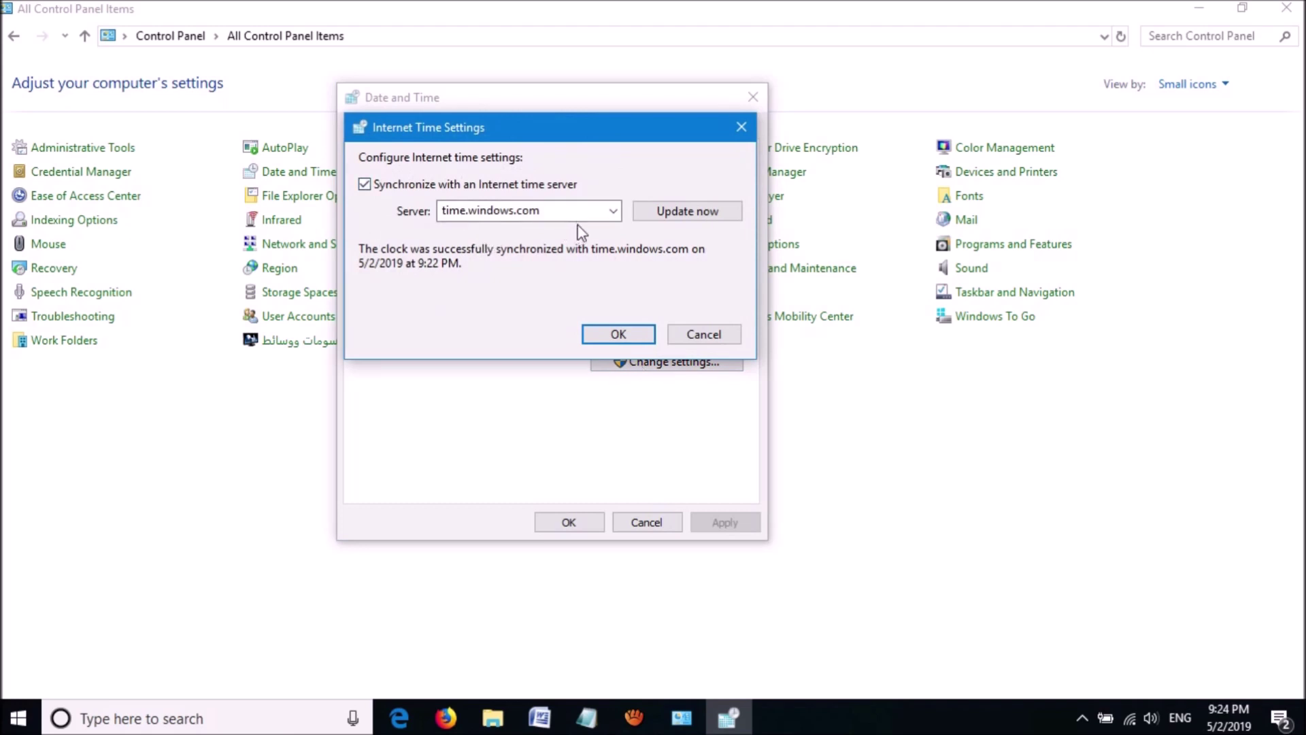
pyautogui.click(614, 214)
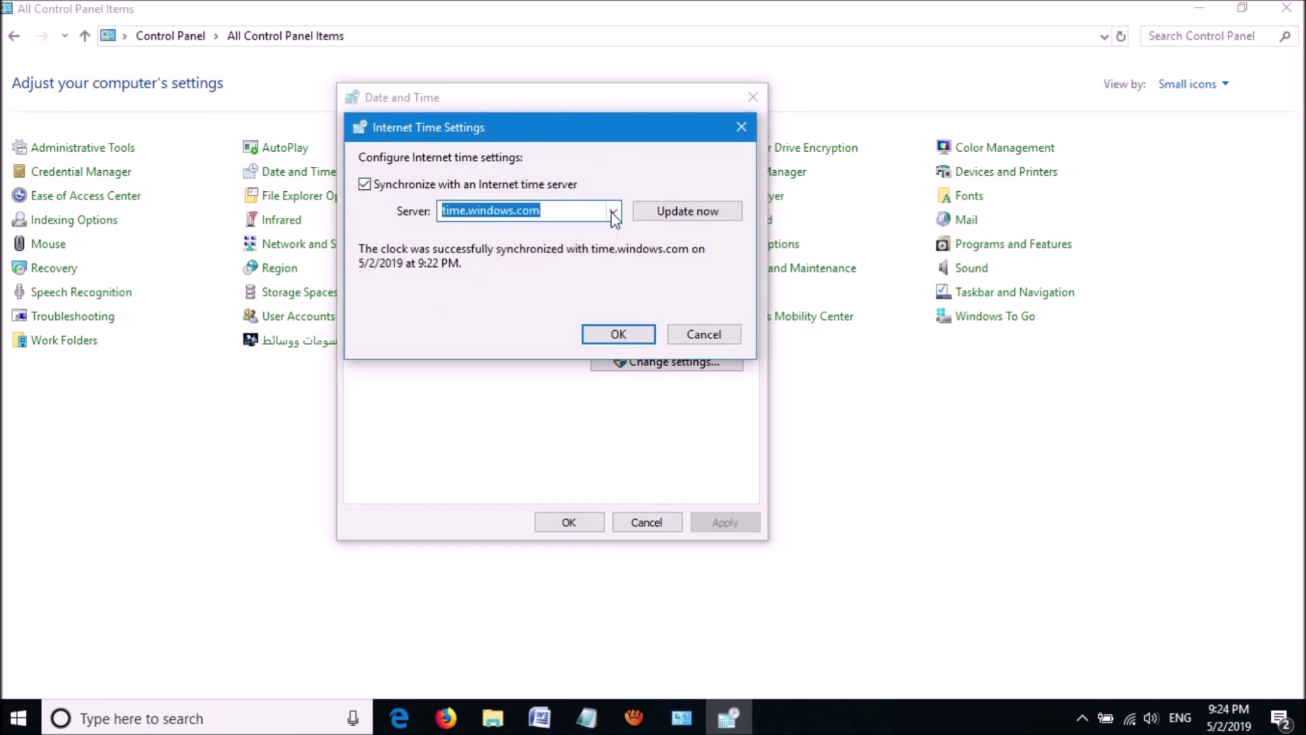
pyautogui.click(613, 214)
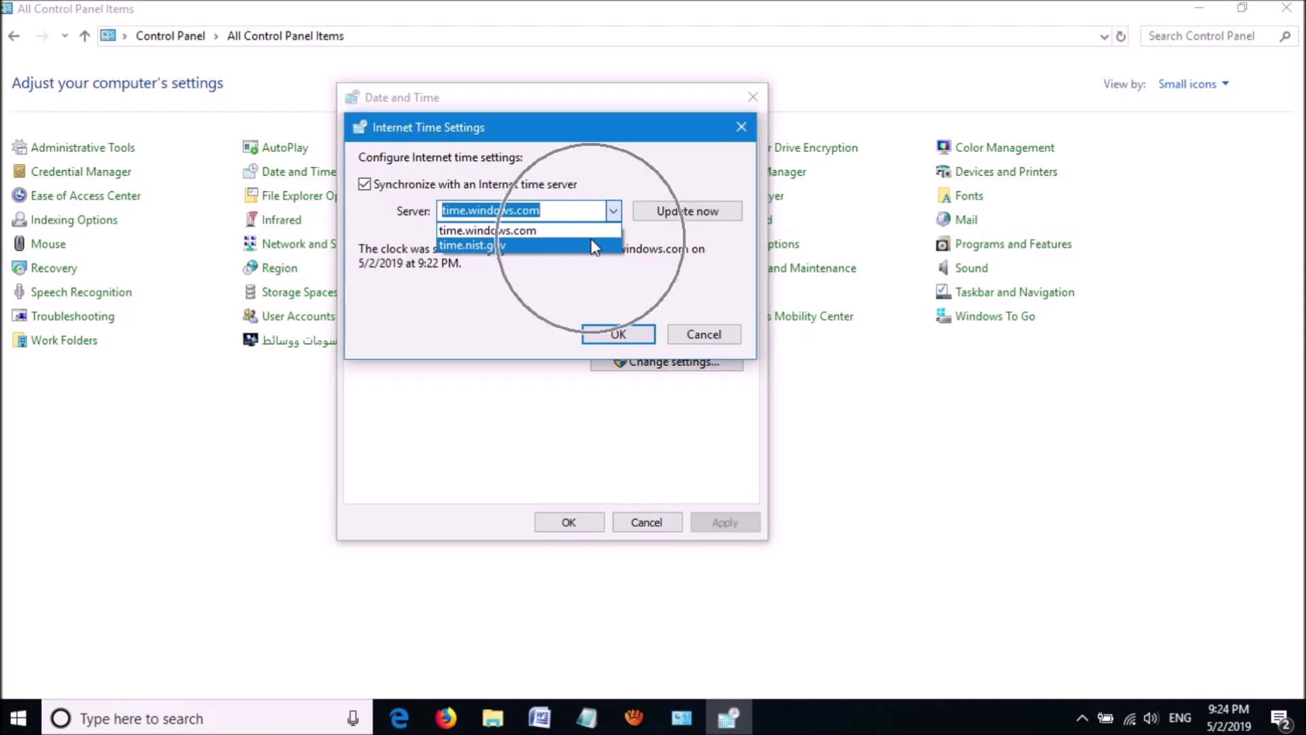
pyautogui.click(592, 243)
pyautogui.click(664, 215)
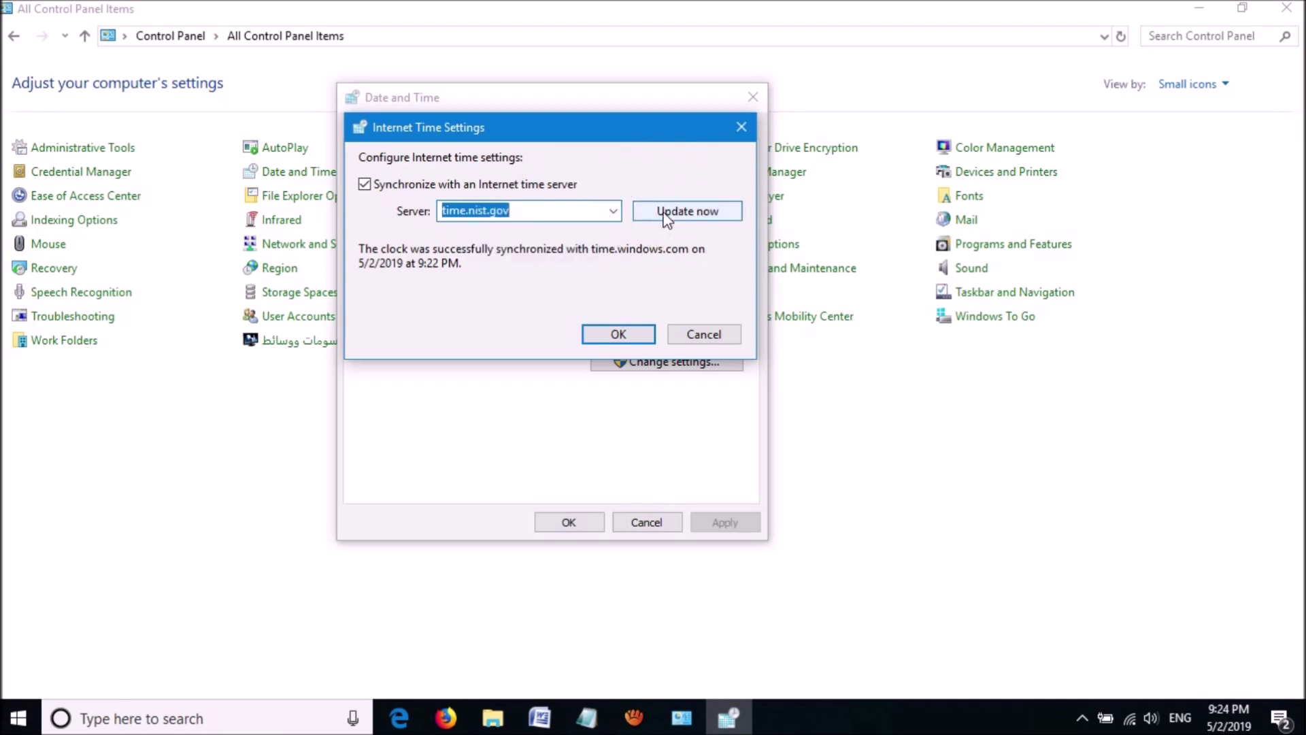
pyautogui.click(625, 335)
pyautogui.click(573, 522)
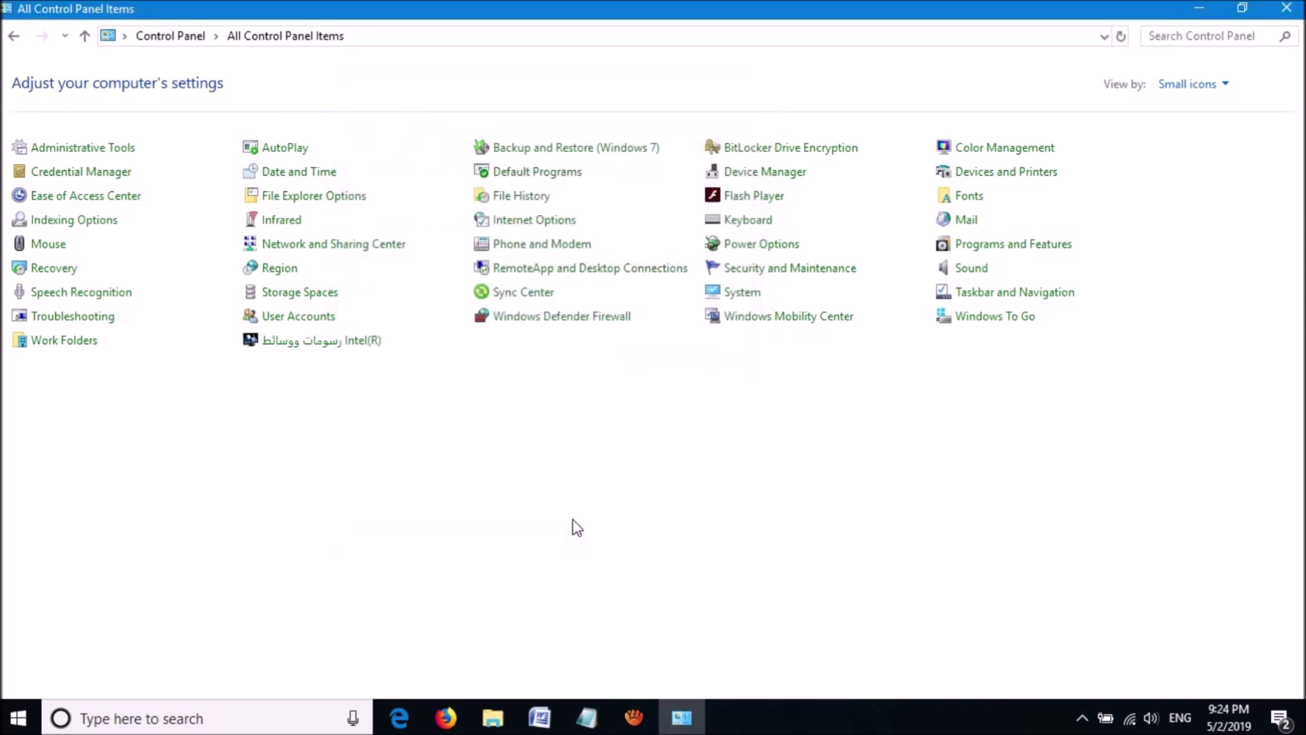
pyautogui.click(1288, 8)
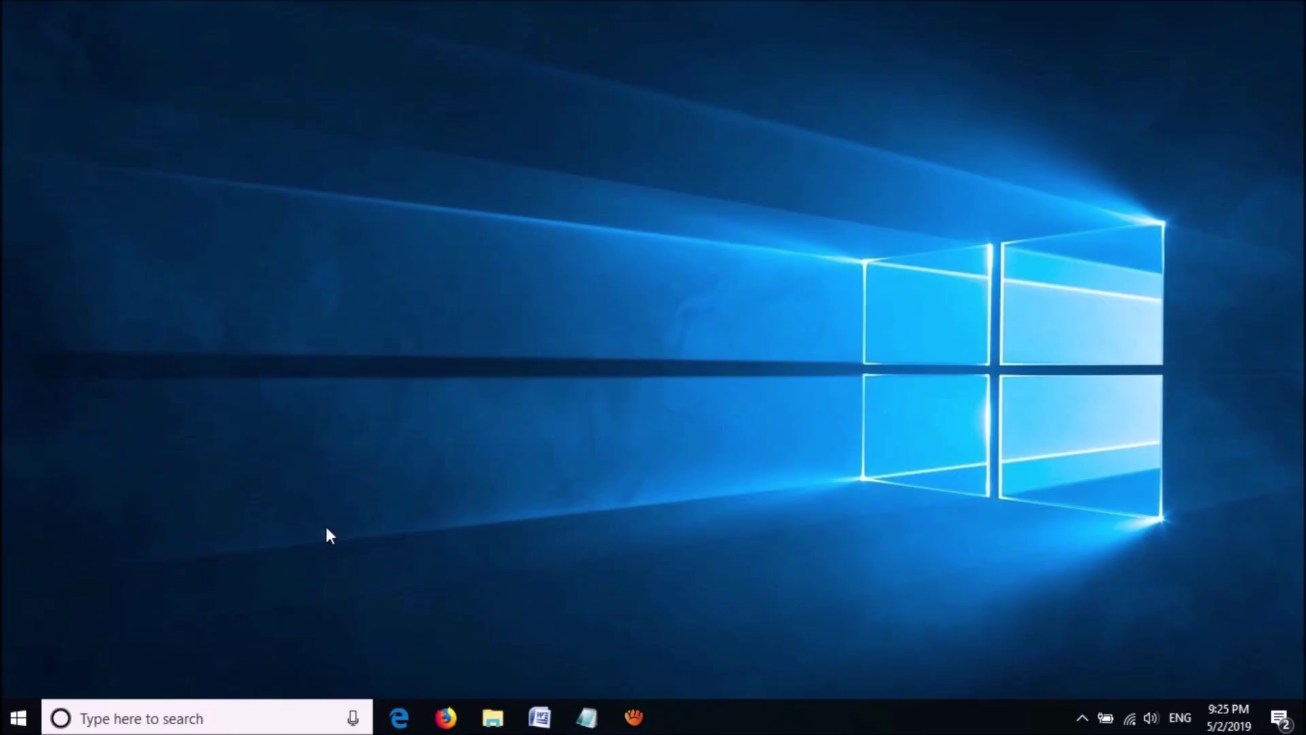
# Step: Search for 'command prompt' and run it as administrator
pyautogui.click(218, 716)
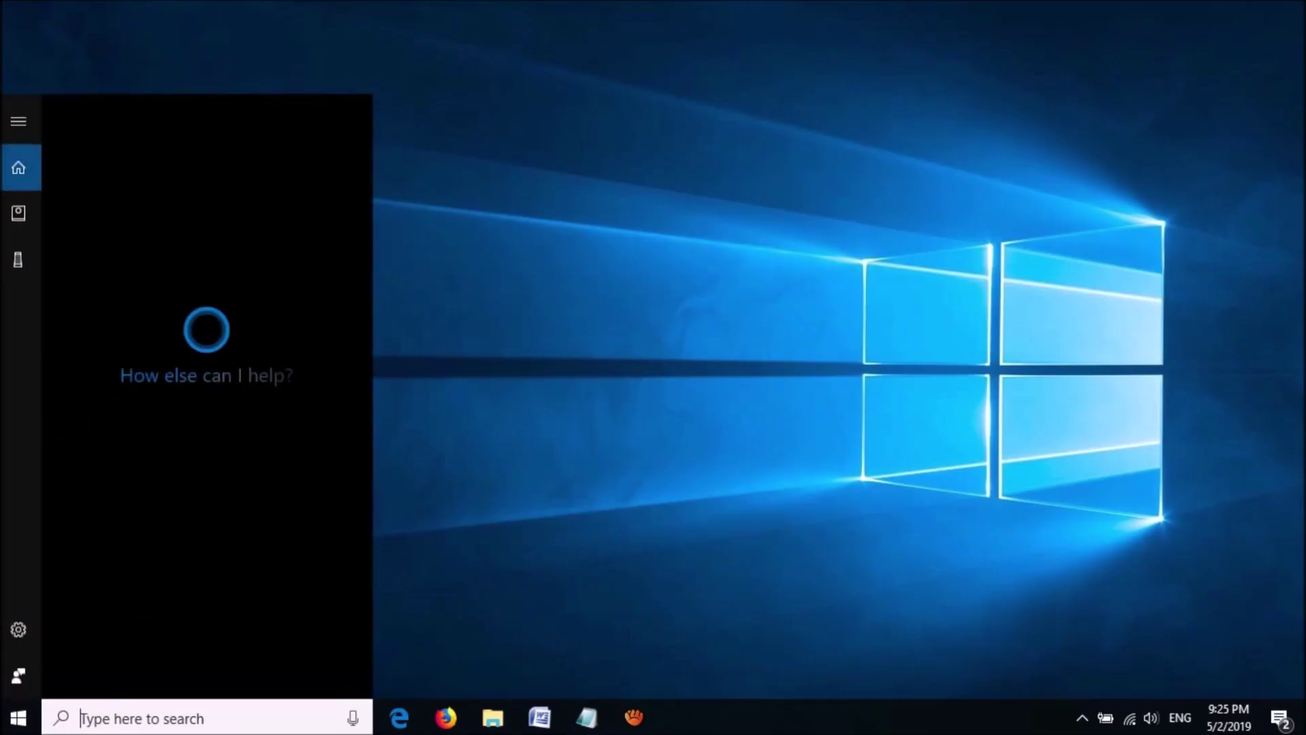
pyautogui.write('co')
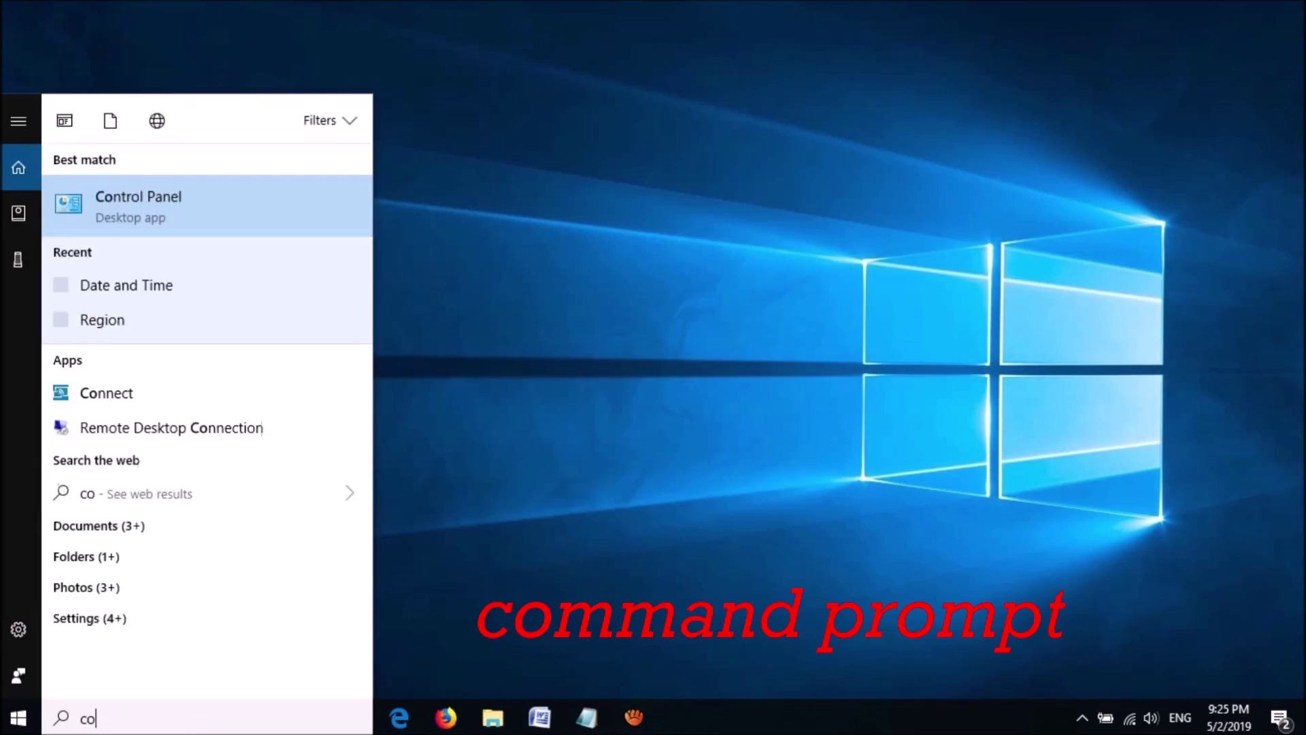
pyautogui.write('mmand prompt')
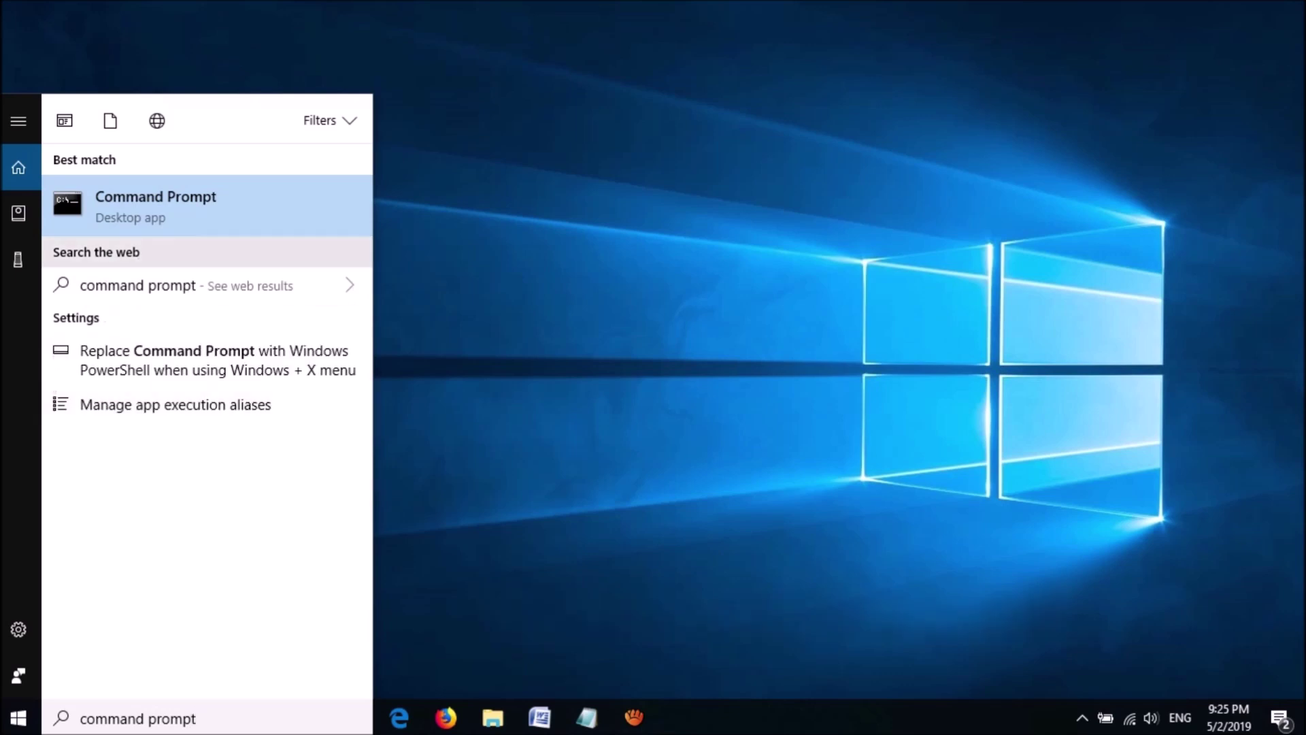
pyautogui.rightClick(198, 204)
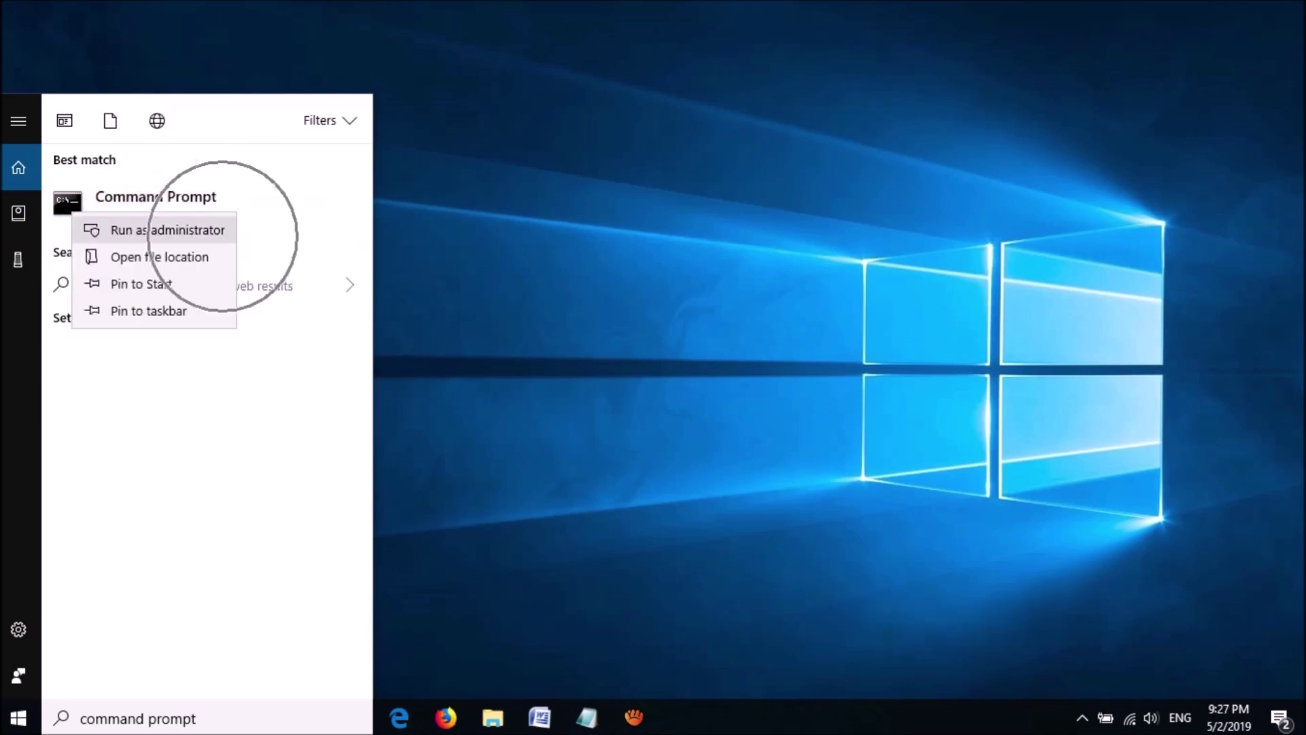
pyautogui.click(223, 235)
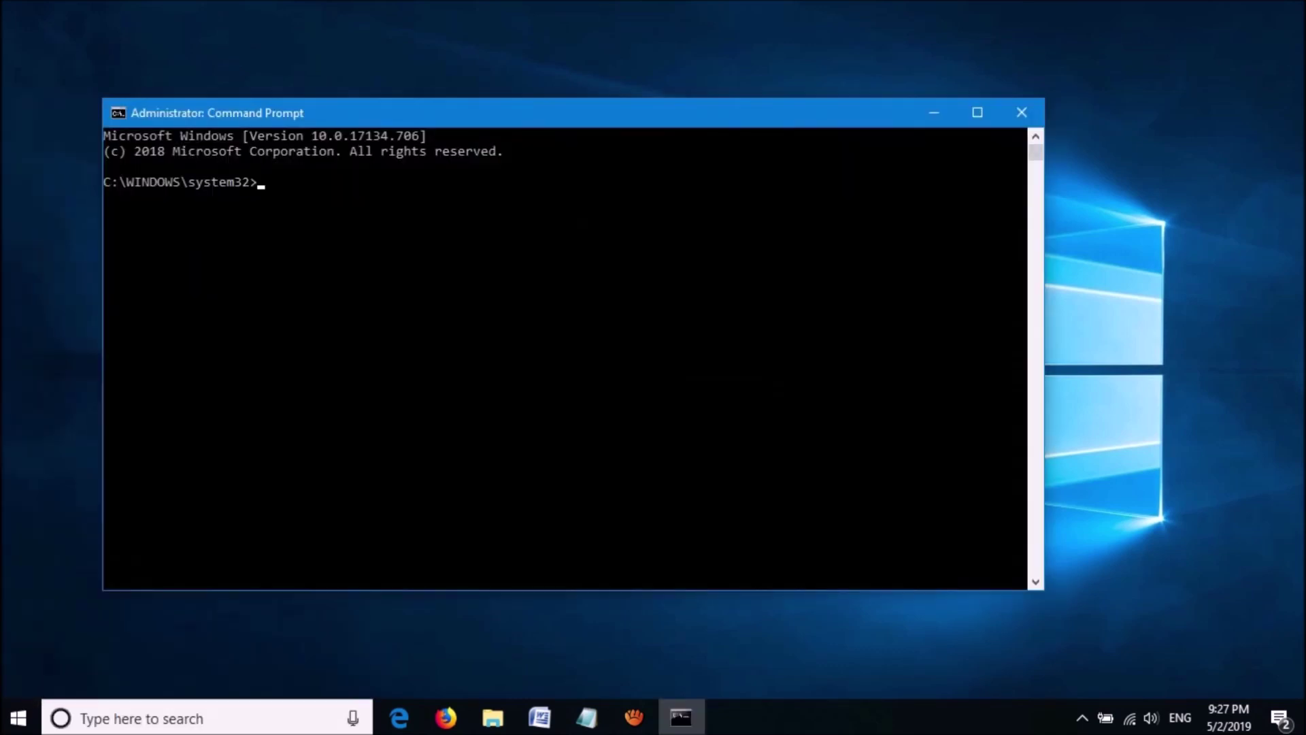
# Step: Copy w32tm /unregister from the Notepad notes and run it in the admin Command Prompt
pyautogui.click(592, 642)
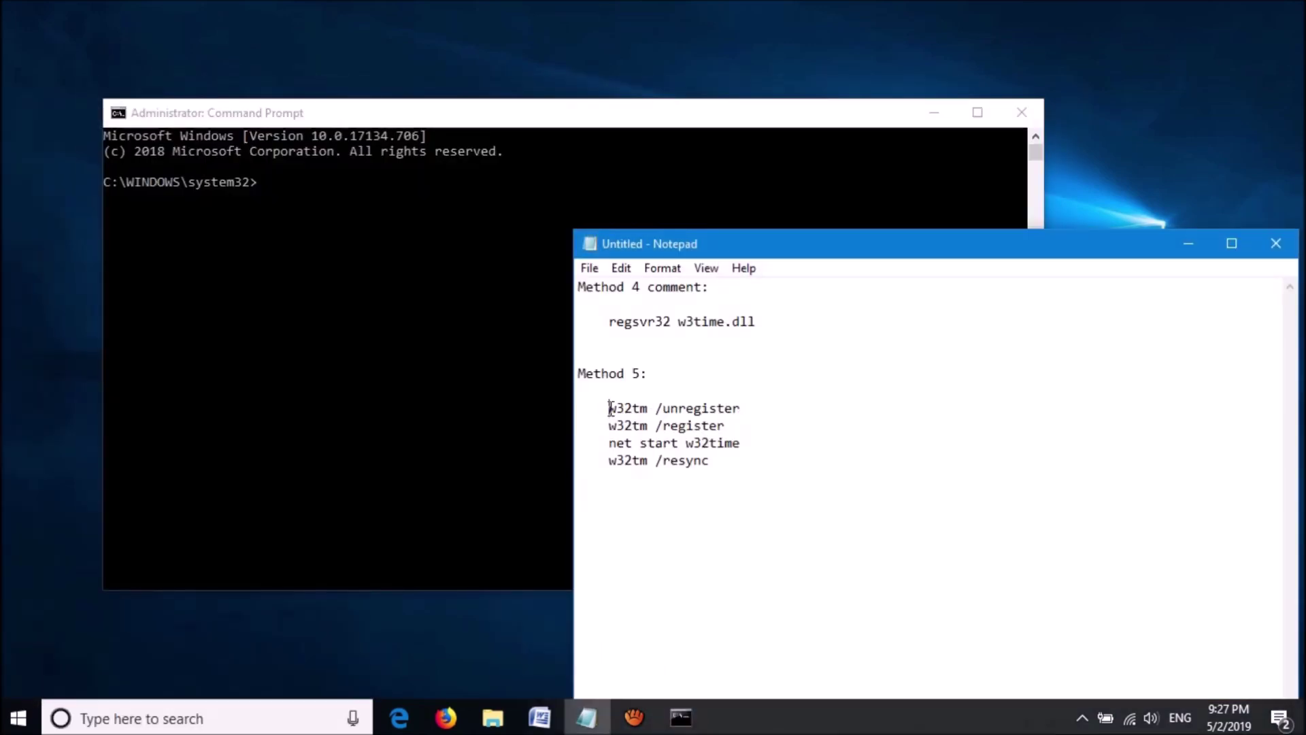
pyautogui.moveTo(610, 407); pyautogui.dragTo(741, 409)
pyautogui.hotkey('ctrl', 'c')
pyautogui.click(443, 229)
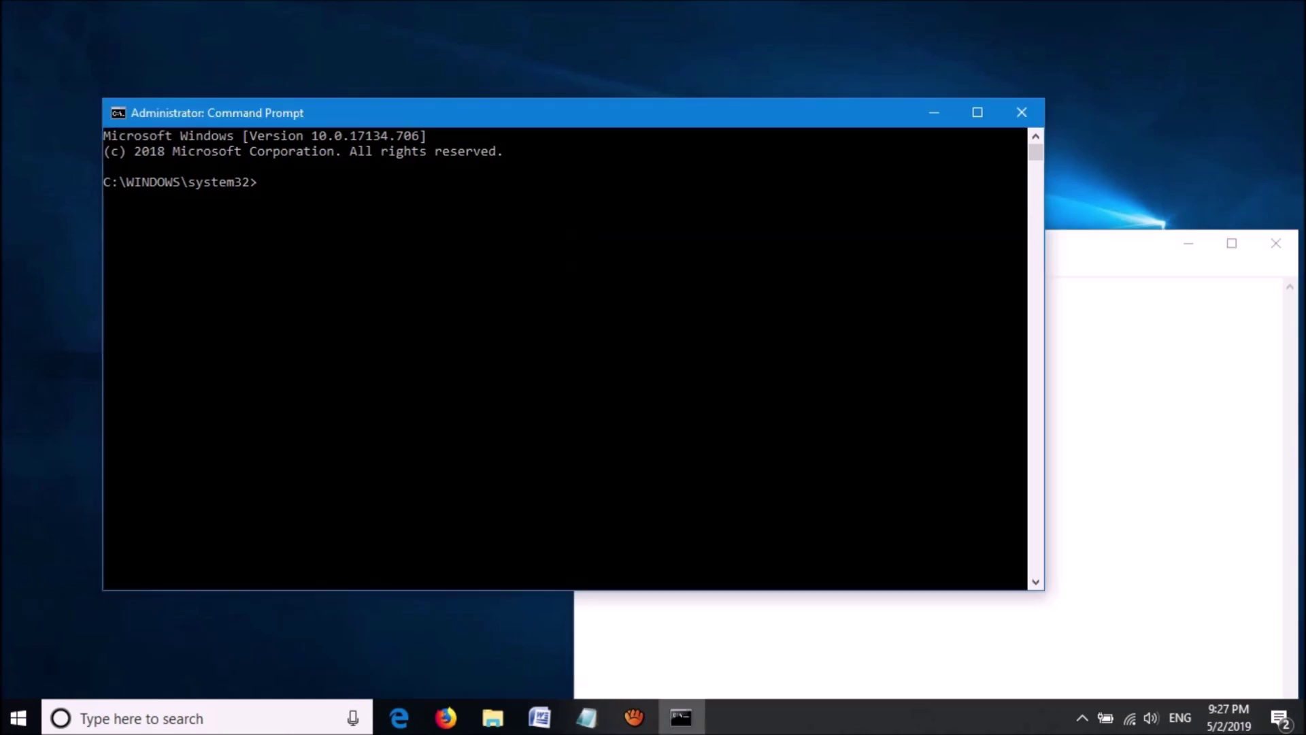
pyautogui.hotkey('ctrl', 'v')
pyautogui.press('Return')
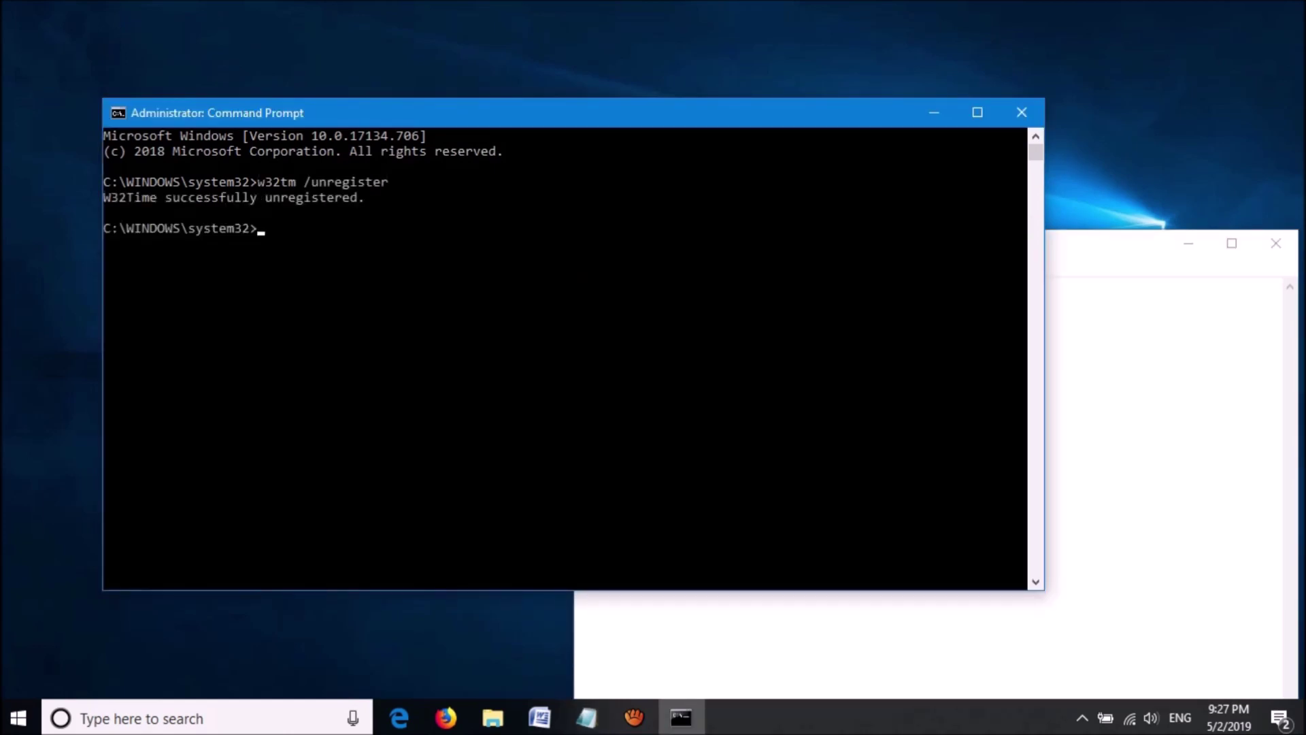
# Step: Copy w32tm /register from Notepad and run it in the Command Prompt
pyautogui.moveTo(586, 718)
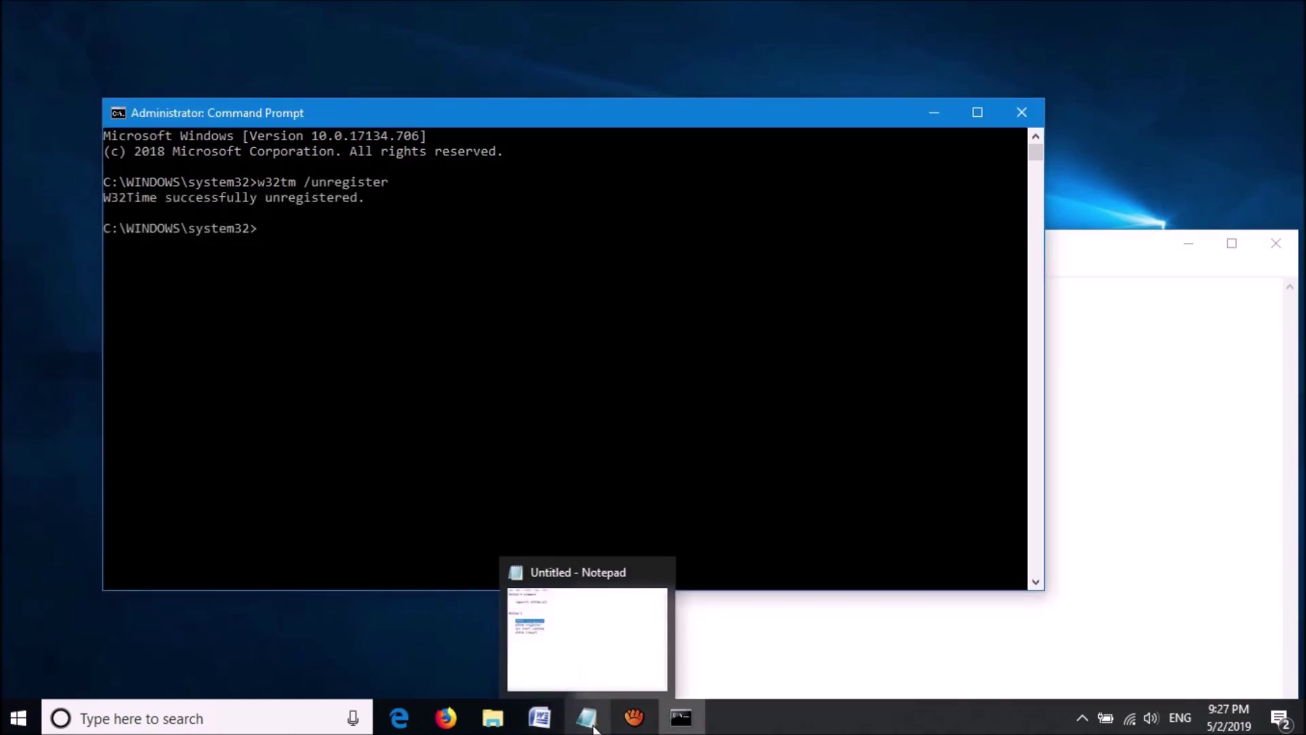
pyautogui.click(589, 665)
pyautogui.moveTo(610, 426); pyautogui.dragTo(710, 426)
pyautogui.rightClick(937, 238)
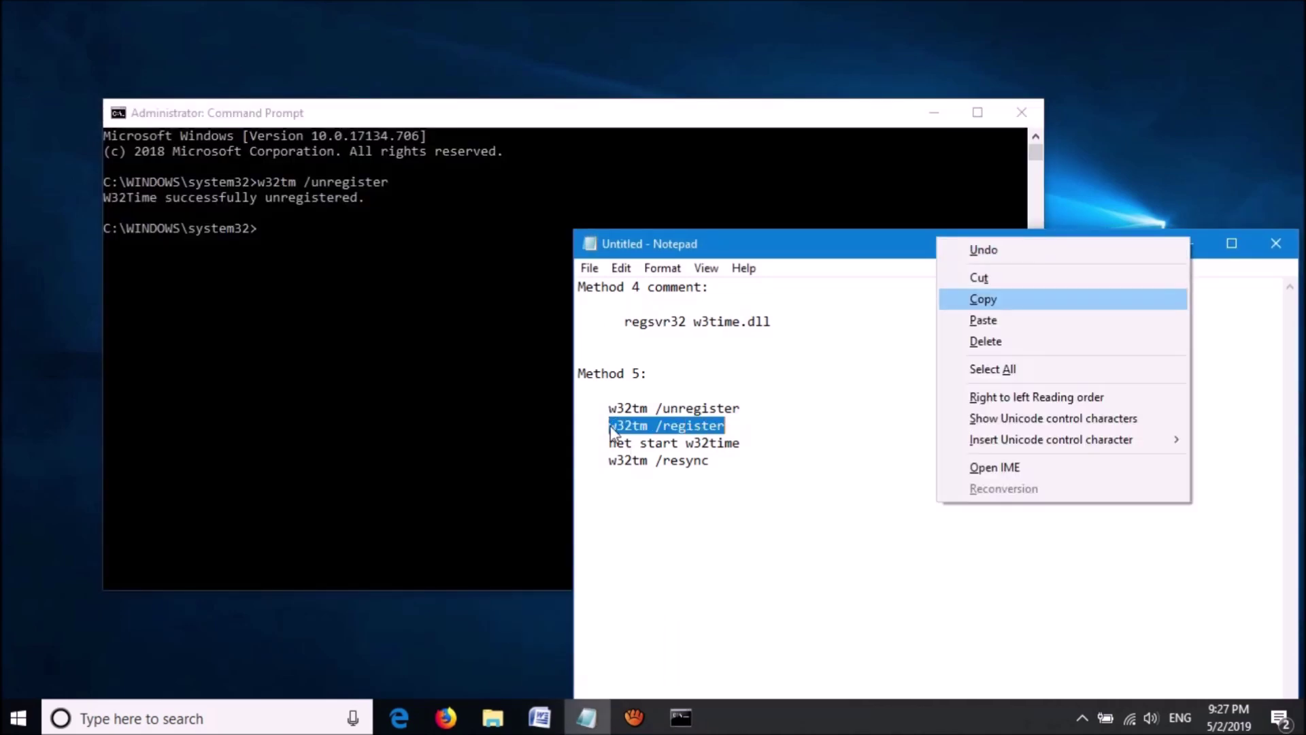
pyautogui.click(965, 298)
pyautogui.click(431, 320)
pyautogui.hotkey('ctrl', 'v')
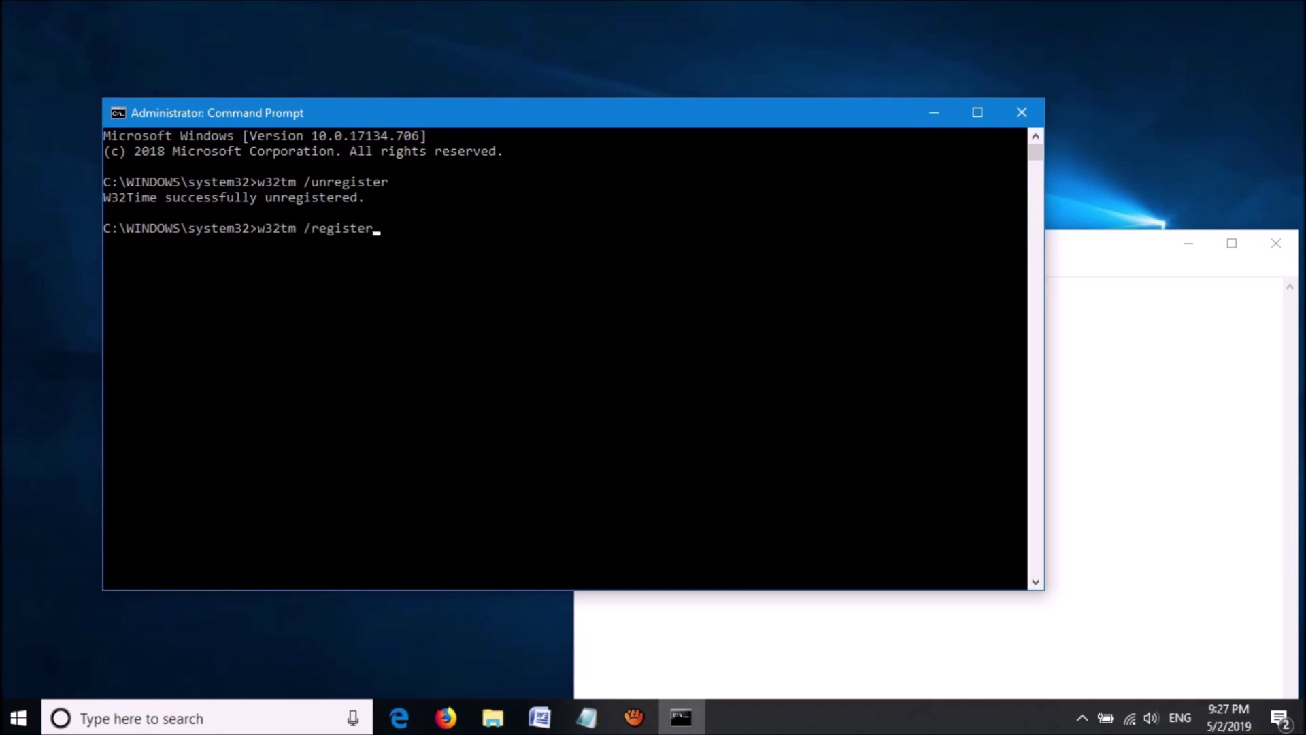
pyautogui.press('Return')
# Step: Copy net start w32time from Notepad and run it in the Command Prompt
pyautogui.moveTo(586, 717)
pyautogui.click(581, 677)
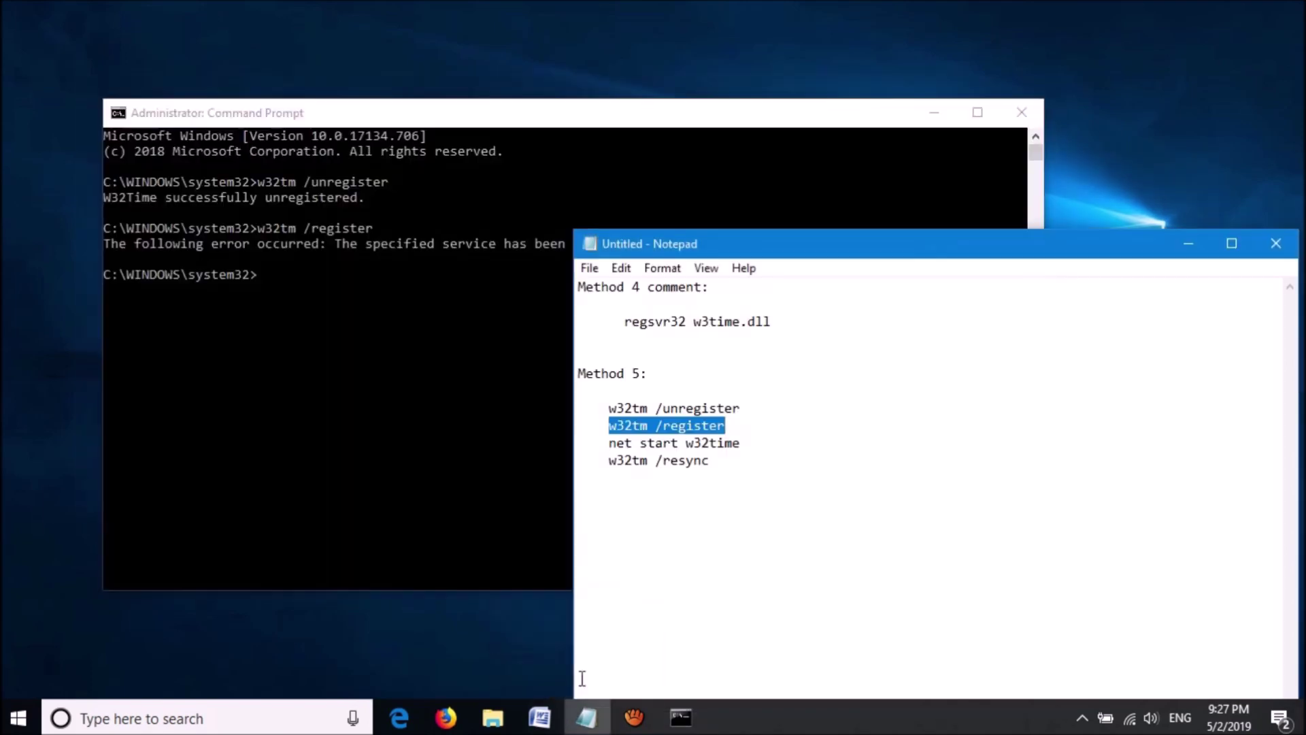
pyautogui.click(610, 443)
pyautogui.hotkey('shift', 'Right')
pyautogui.hotkey('shift', 'Right')
pyautogui.hotkey('shift', 'Right')
pyautogui.hotkey('shift', 'Right')
pyautogui.hotkey('shift', 'Right')
pyautogui.hotkey('shift', 'Right')
pyautogui.hotkey('shift', 'Right')
pyautogui.hotkey('shift', 'Right')
pyautogui.hotkey('shift', 'Right')
pyautogui.hotkey('shift', 'Right')
pyautogui.hotkey('shift', 'Right')
pyautogui.hotkey('shift', 'Right')
pyautogui.hotkey('shift', 'Right')
pyautogui.hotkey('shift', 'Right')
pyautogui.hotkey('shift', 'Right')
pyautogui.hotkey('shift', 'Right')
pyautogui.hotkey('shift', 'Right')
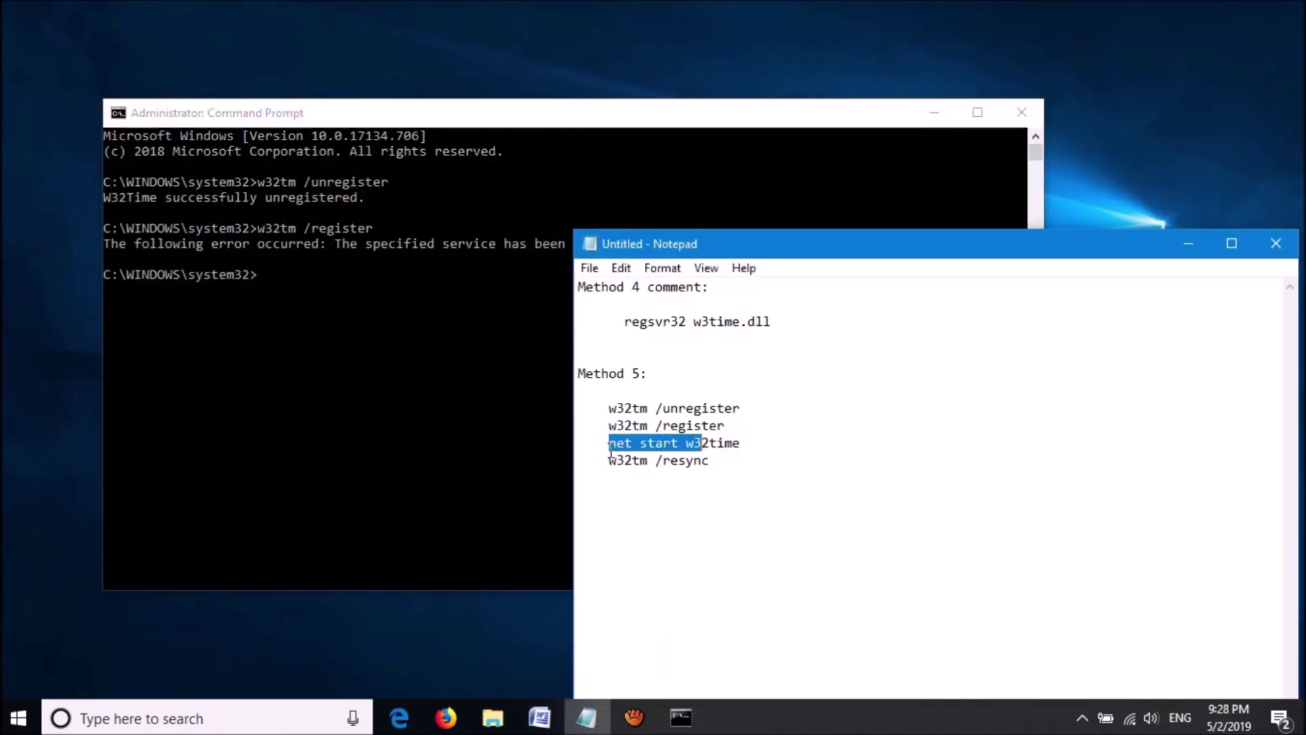
pyautogui.hotkey('shift', 'F10')
pyautogui.press('Down')
pyautogui.press('Down')
pyautogui.press('Down')
pyautogui.press('Return')
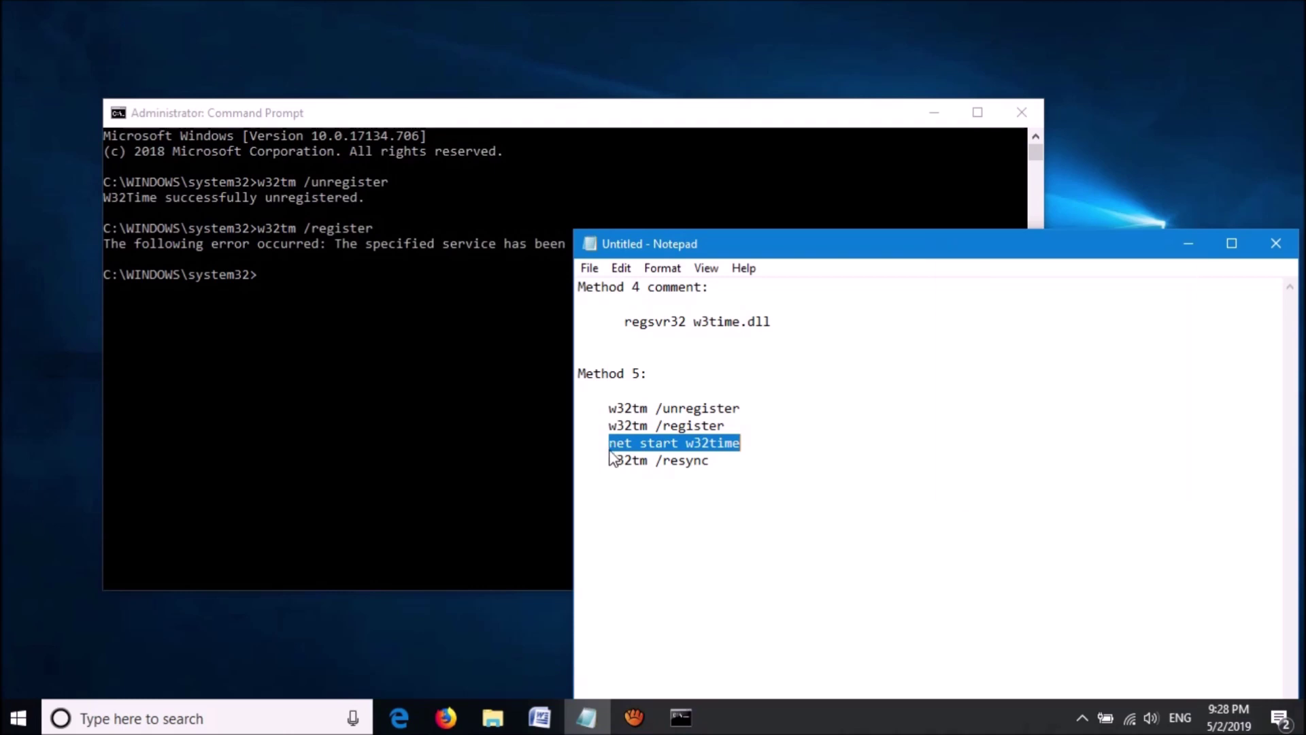
pyautogui.click(361, 286)
pyautogui.rightClick(362, 289)
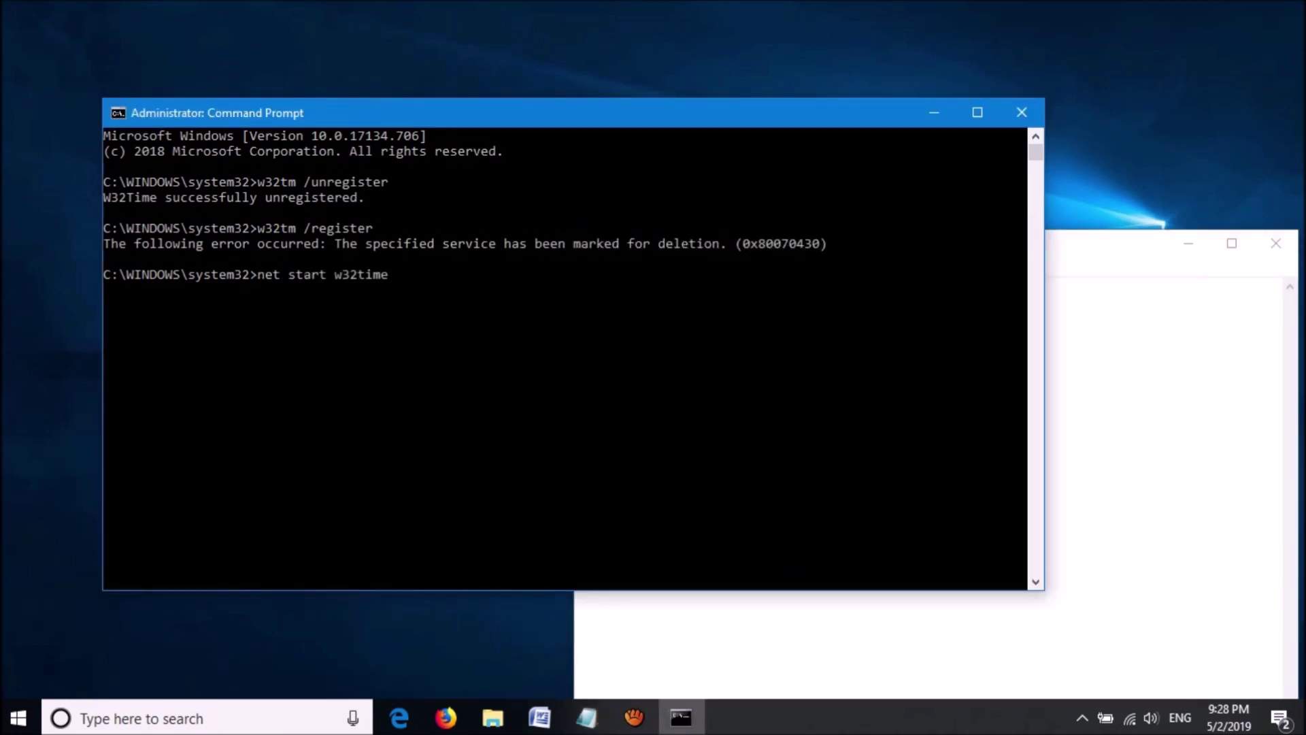
pyautogui.press('Return')
# Step: Copy w32tm /resync from Notepad and paste it into the Command Prompt
pyautogui.moveTo(586, 718)
pyautogui.click(575, 658)
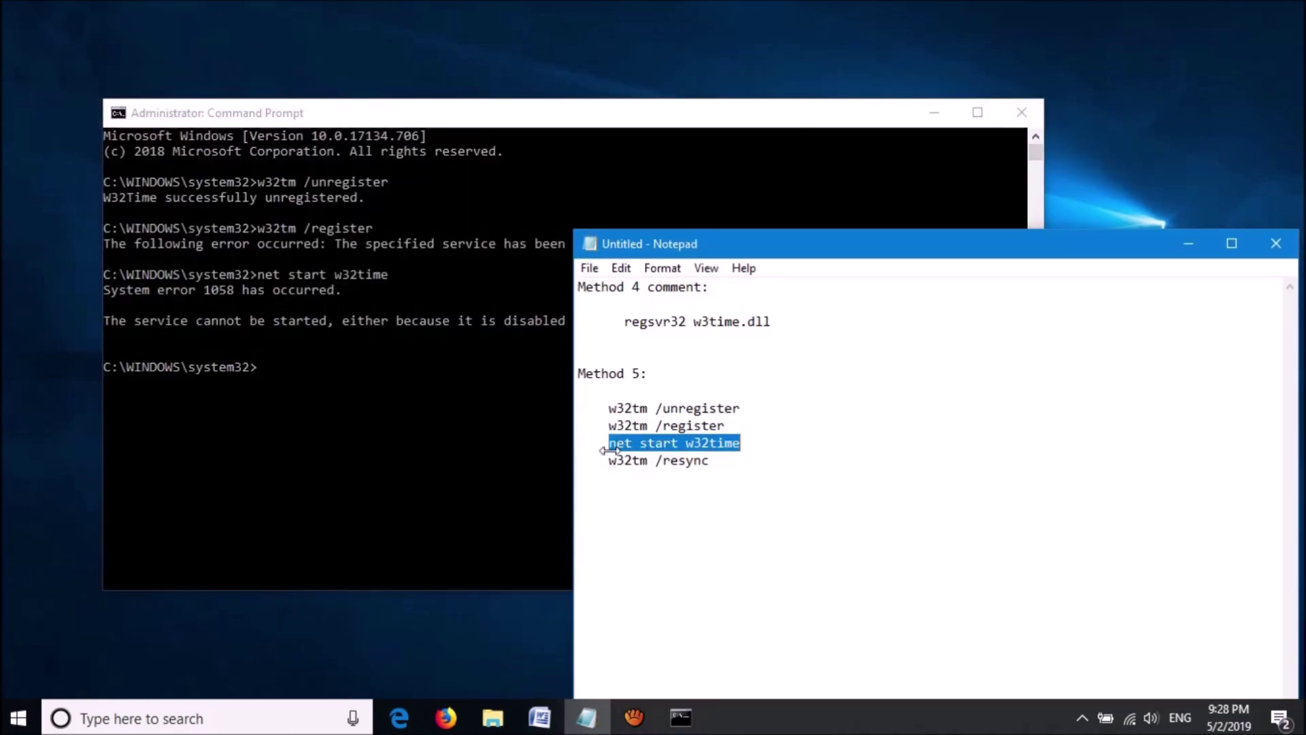
pyautogui.click(608, 460)
pyautogui.hotkey('shift', 'Right')
pyautogui.hotkey('shift', 'Right')
pyautogui.hotkey('shift', 'Right')
pyautogui.hotkey('shift', 'Right')
pyautogui.hotkey('shift', 'Right')
pyautogui.hotkey('shift', 'Right')
pyautogui.hotkey('shift', 'Right')
pyautogui.hotkey('shift', 'Right')
pyautogui.hotkey('shift', 'Right')
pyautogui.hotkey('shift', 'Right')
pyautogui.hotkey('shift', 'Right')
pyautogui.hotkey('shift', 'Right')
pyautogui.hotkey('shift', 'F10')
pyautogui.press('Down')
pyautogui.press('Down')
pyautogui.press('Return')
pyautogui.click(334, 431)
pyautogui.click(353, 381)
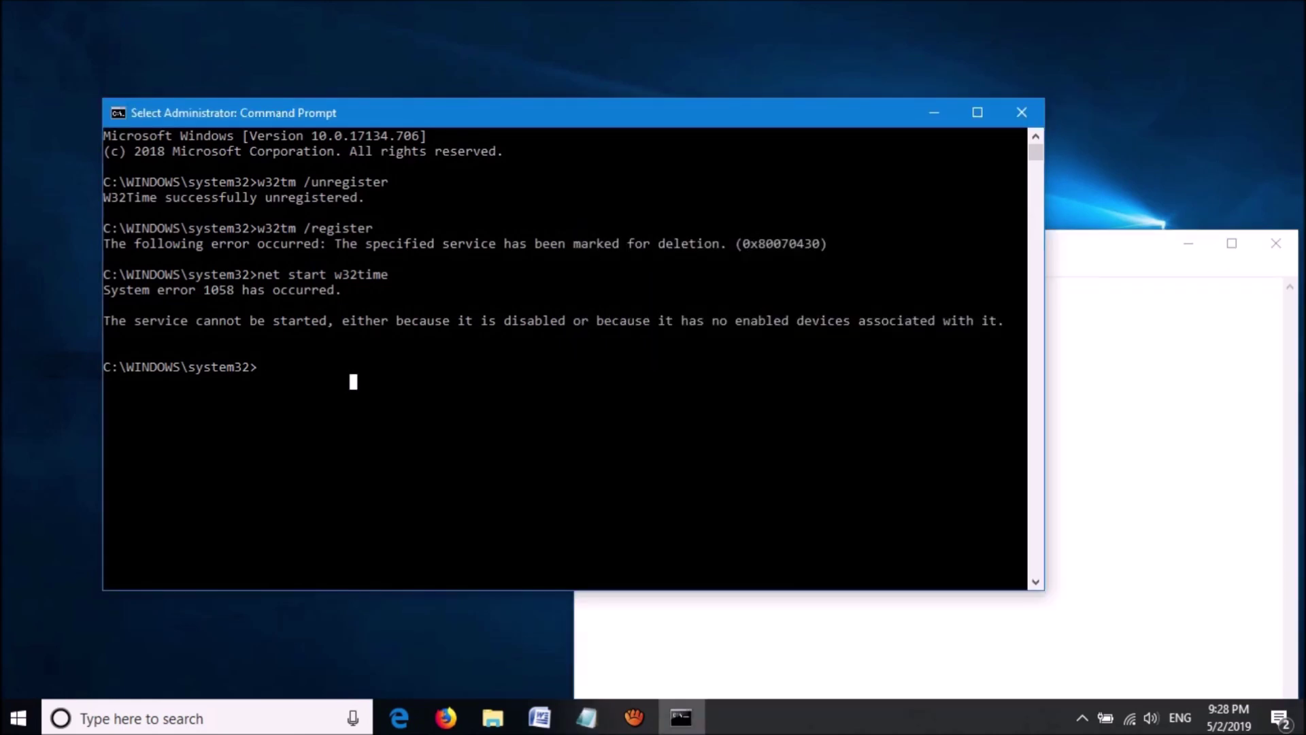
pyautogui.hotkey('ctrl', 'v')
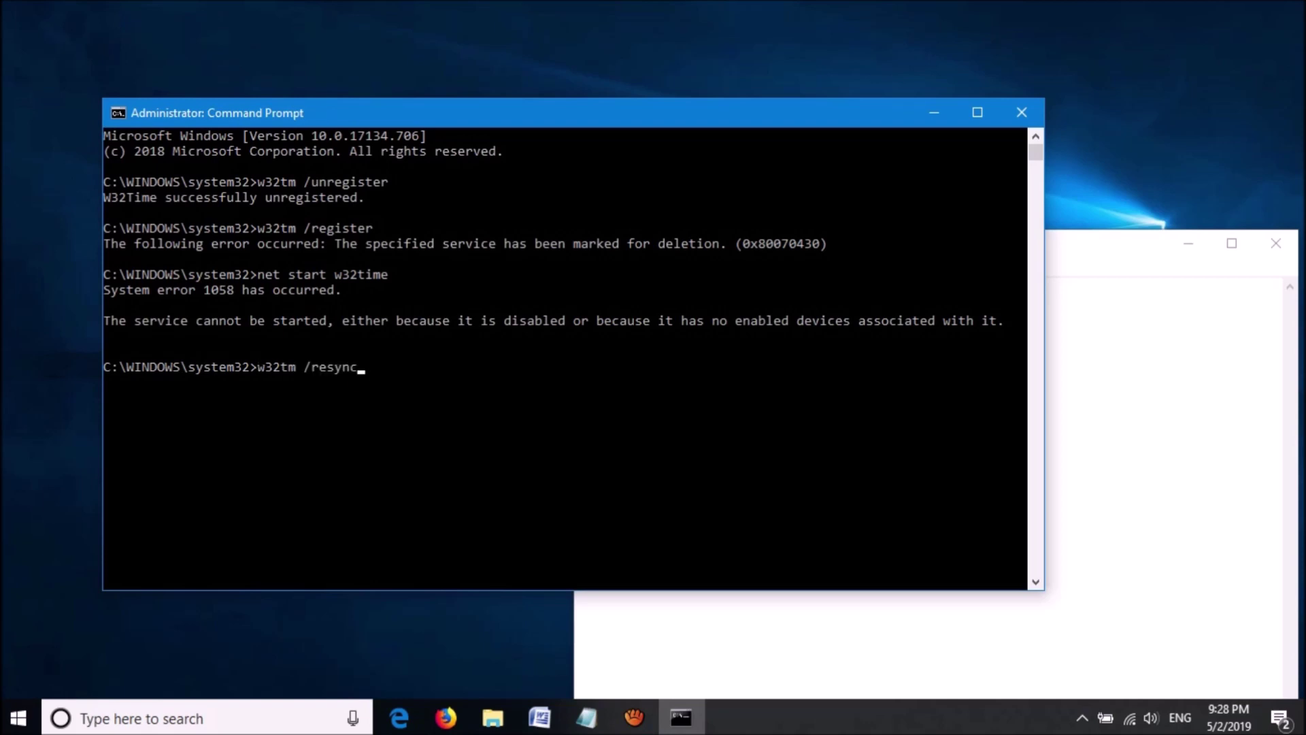